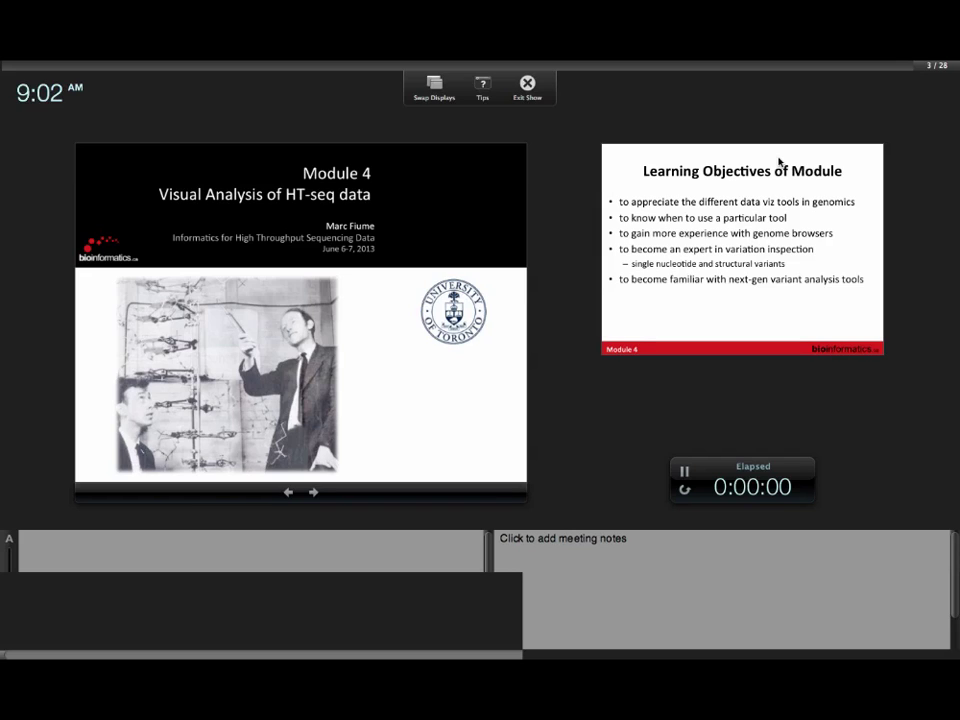
Advance past Learning Objectives to slide 6, 'Part I : browsing HT-seq data, inspecting variants'.
key("Right")
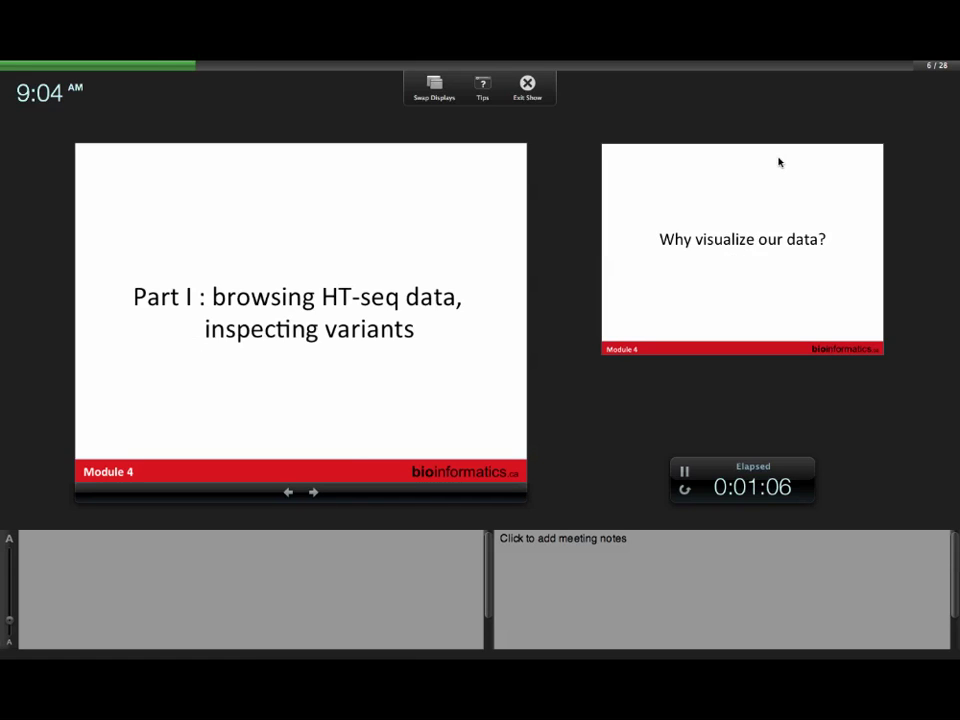
Step through Anscombe's quartet to slide 9, 'Preattentive processing'.
key("Right")
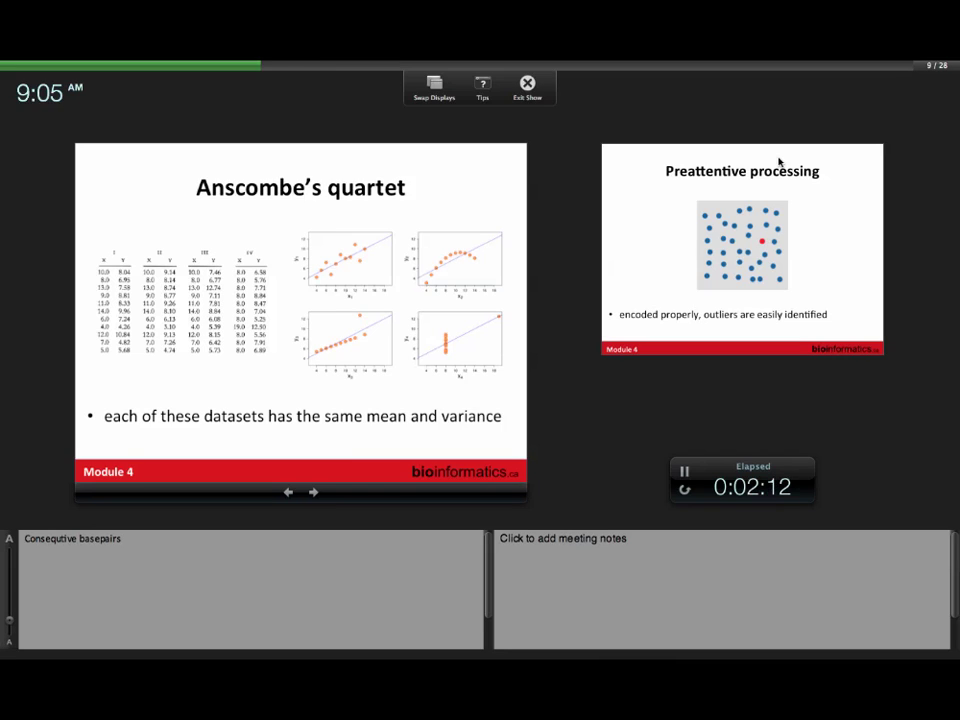
key("Right")
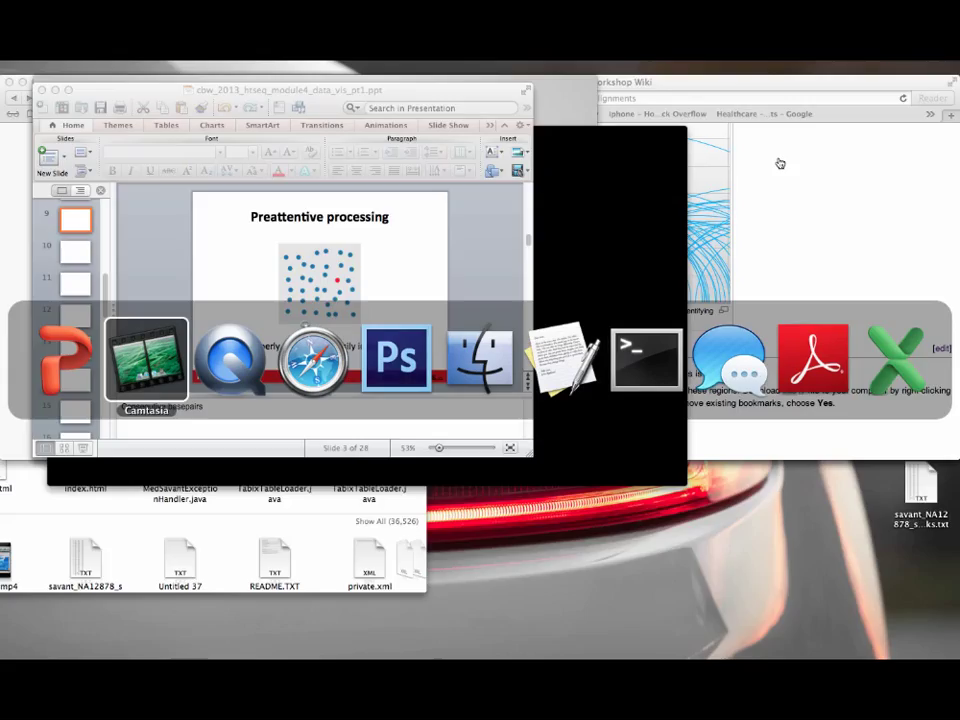
Bring the PowerPoint presentation back to the front and make it full-screen.
key("super+Tab")
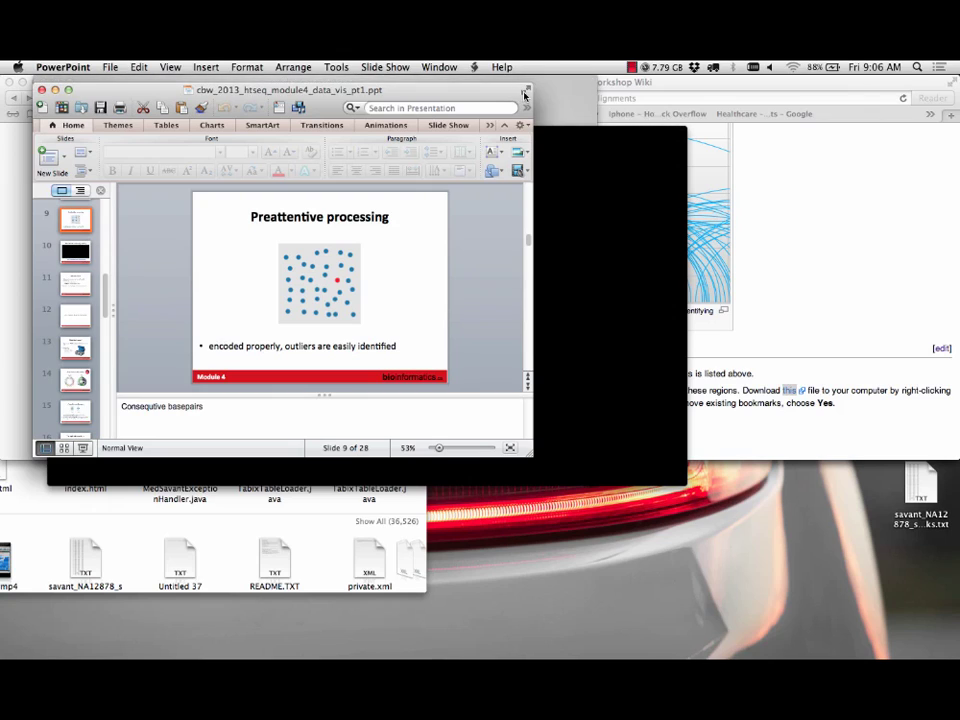
left_click(525, 93)
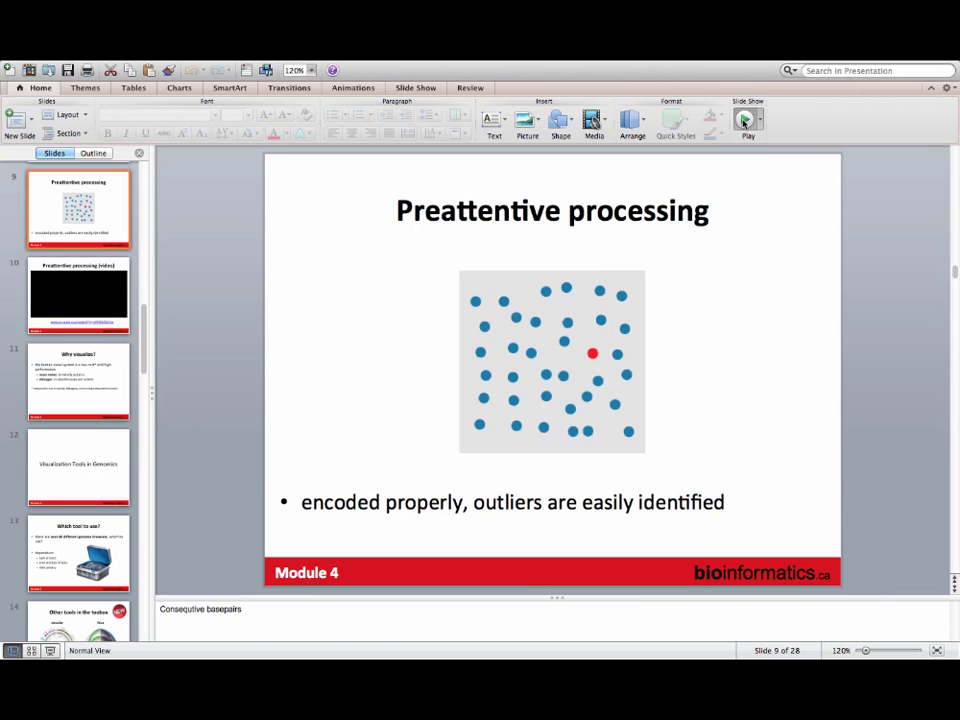
Restart the slide show from slide 9 and advance past the video to slide 11, 'Why visualize?'.
left_click(744, 121)
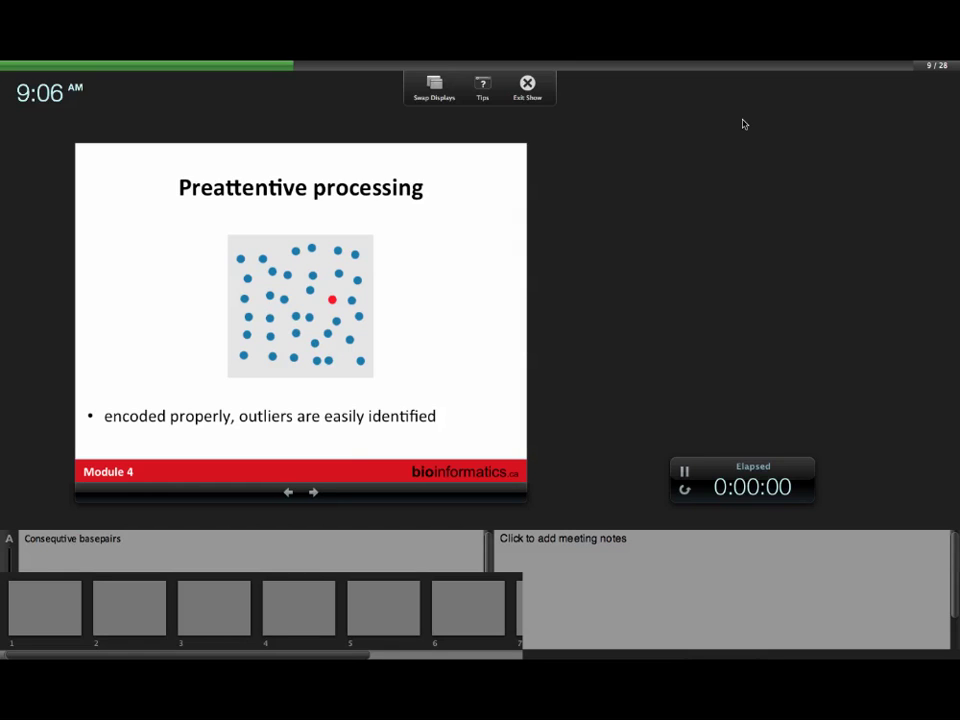
key("Right")
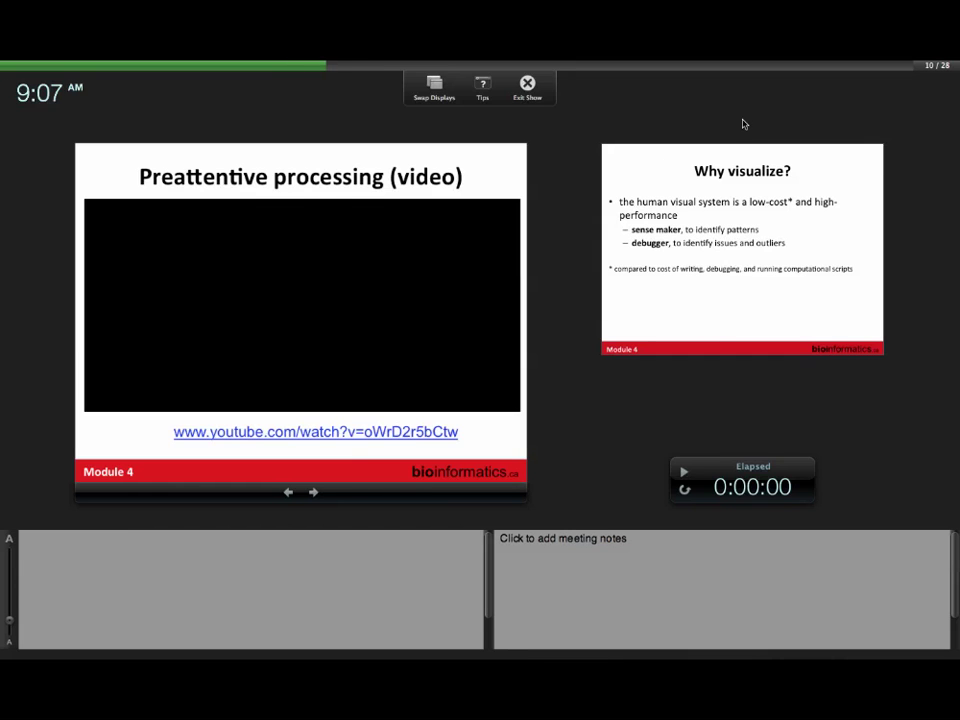
key("Right")
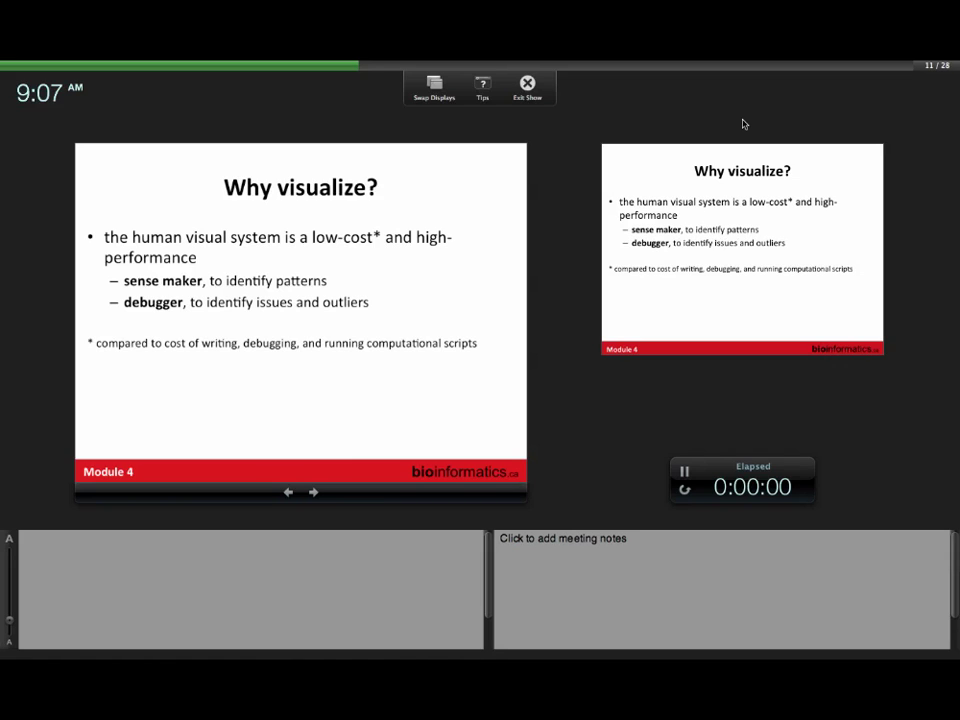
Advance through 'Visualization Tools in Genomics' and 'Which tool to use?' toward slide 19.
key("Right")
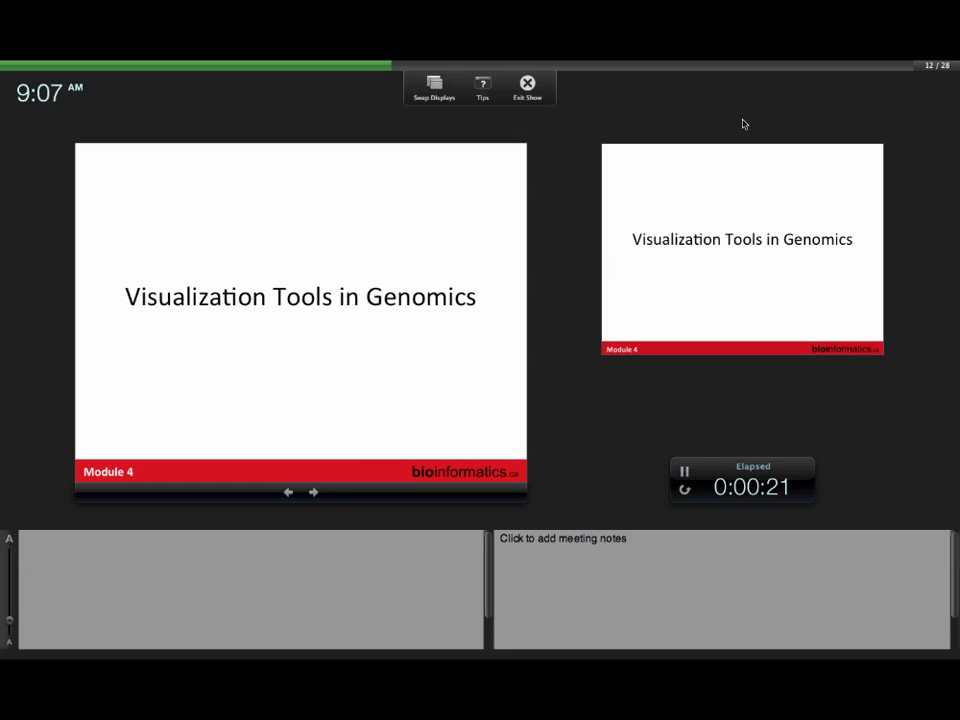
key("Right")
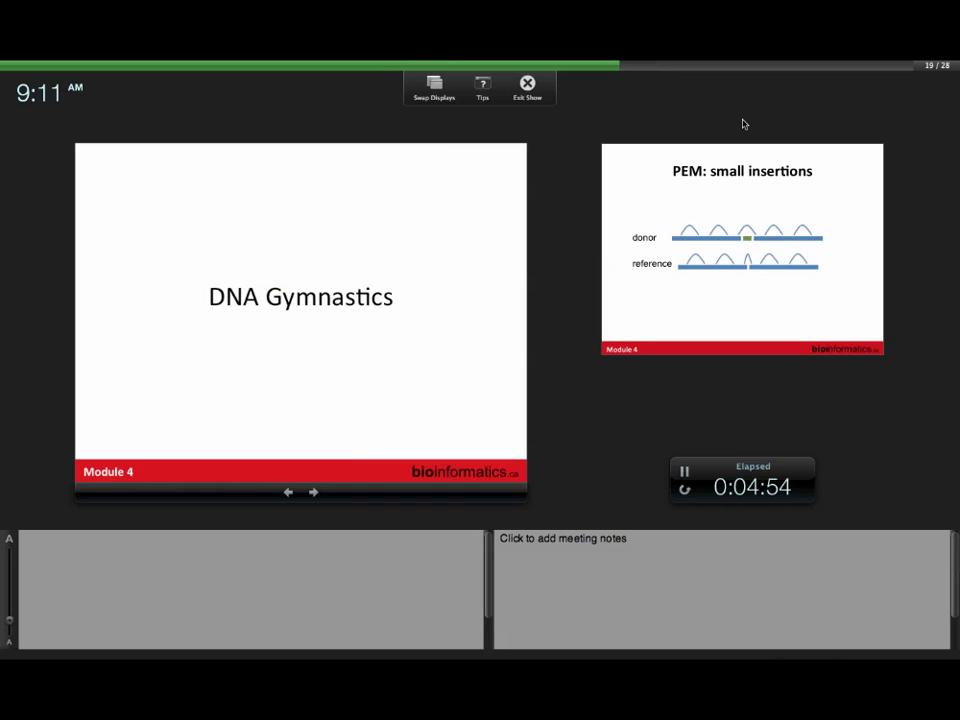
Revisit the previous review slide, then move forward again toward the PEM slides.
key("Left")
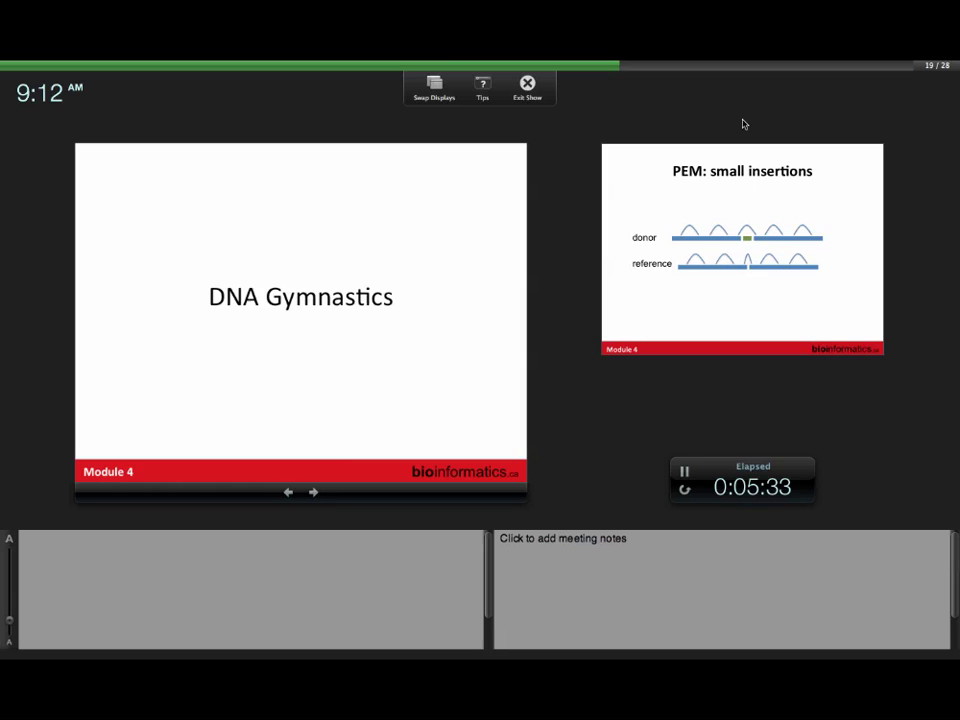
key("Right")
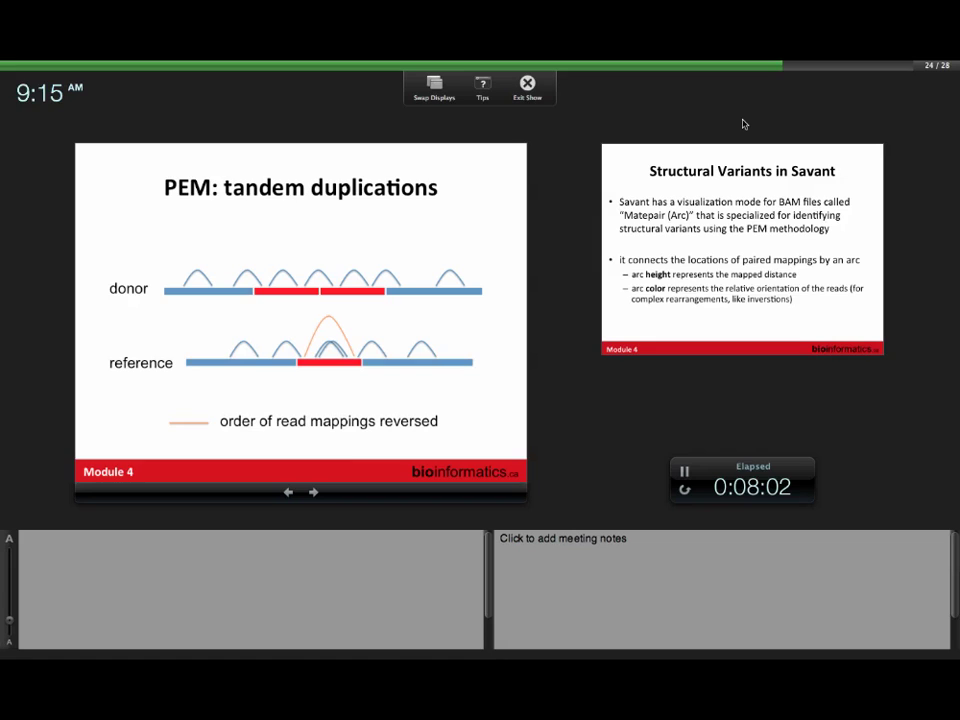
Show slide 25, 'Structural Variants in Savant', then switch to QuickTime Player.
key("Right")
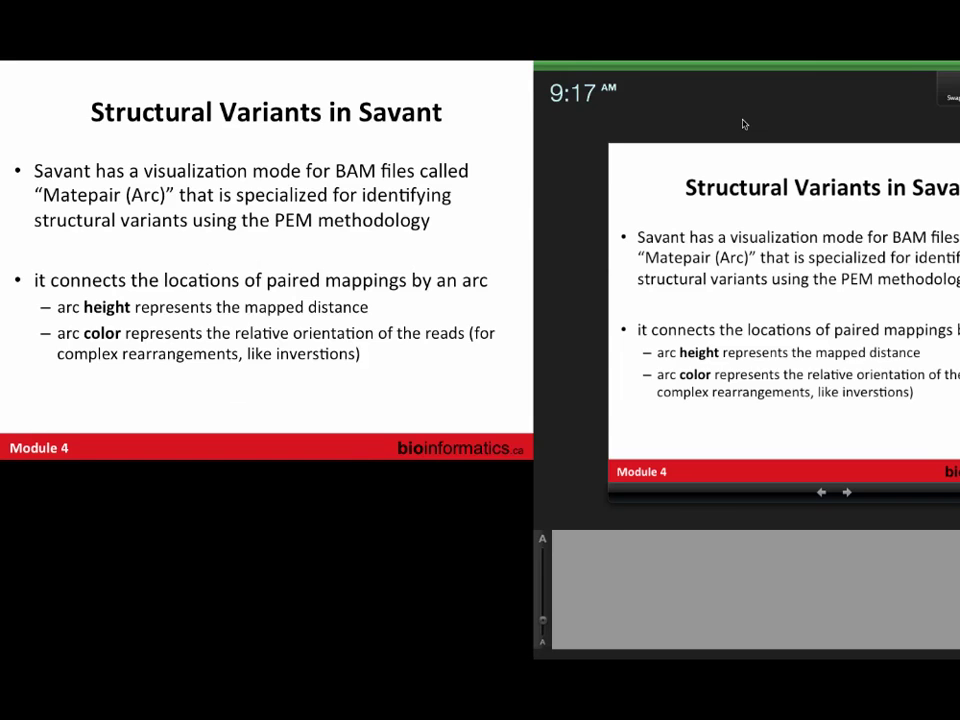
key("super+Tab")
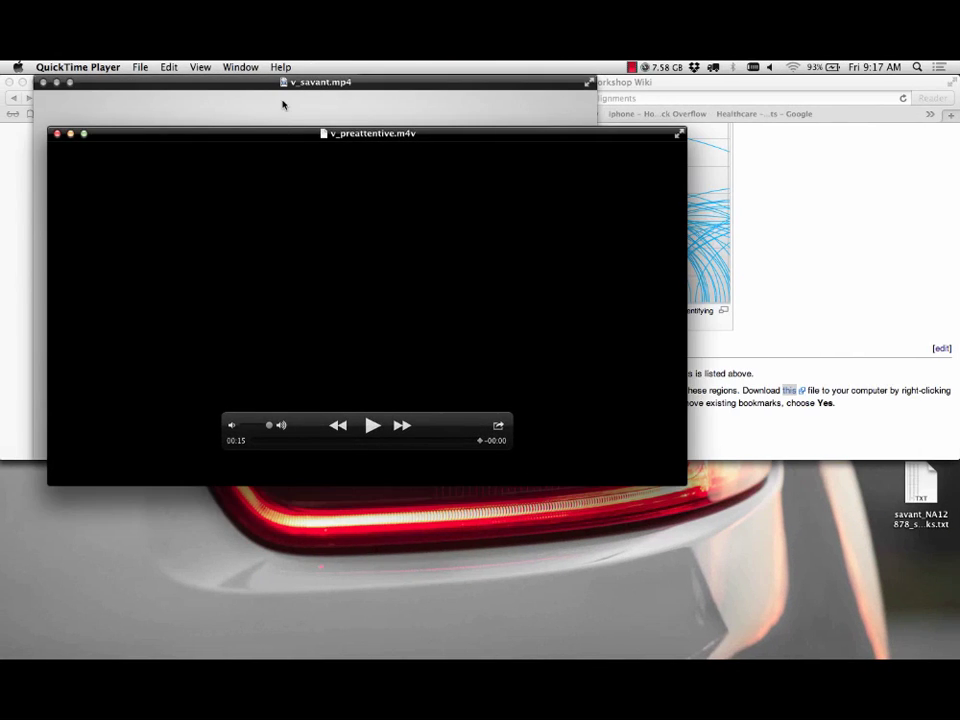
Play the v_savant.mp4 demo full-screen and pan the alignment to chr1:58,748,929–58,749,079.
left_click(279, 100)
left_click(590, 85)
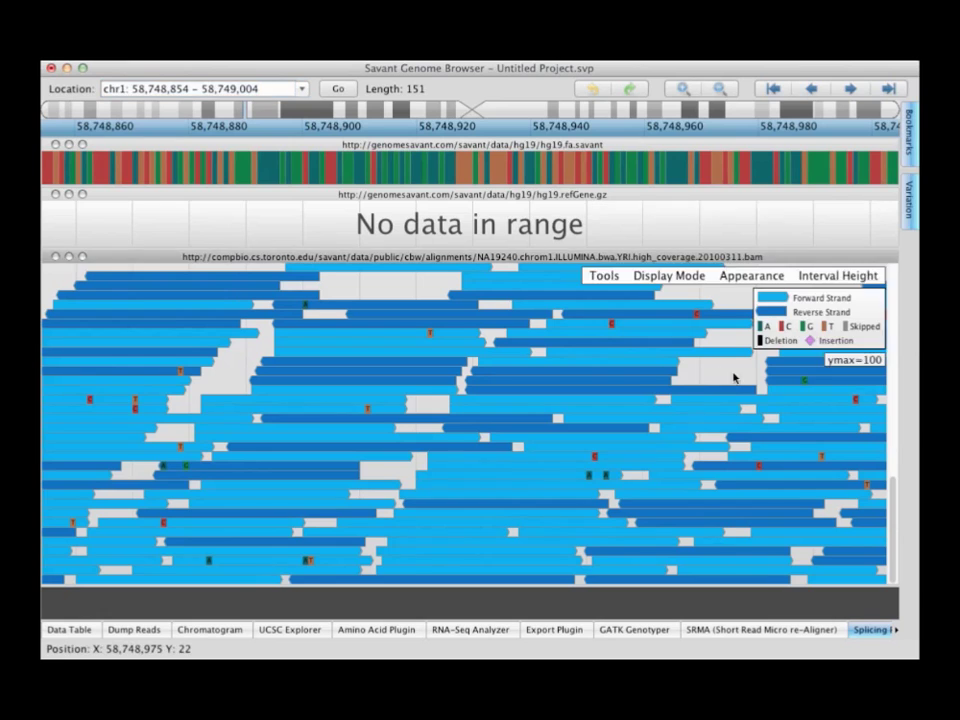
left_click_drag(735, 378, 308, 371)
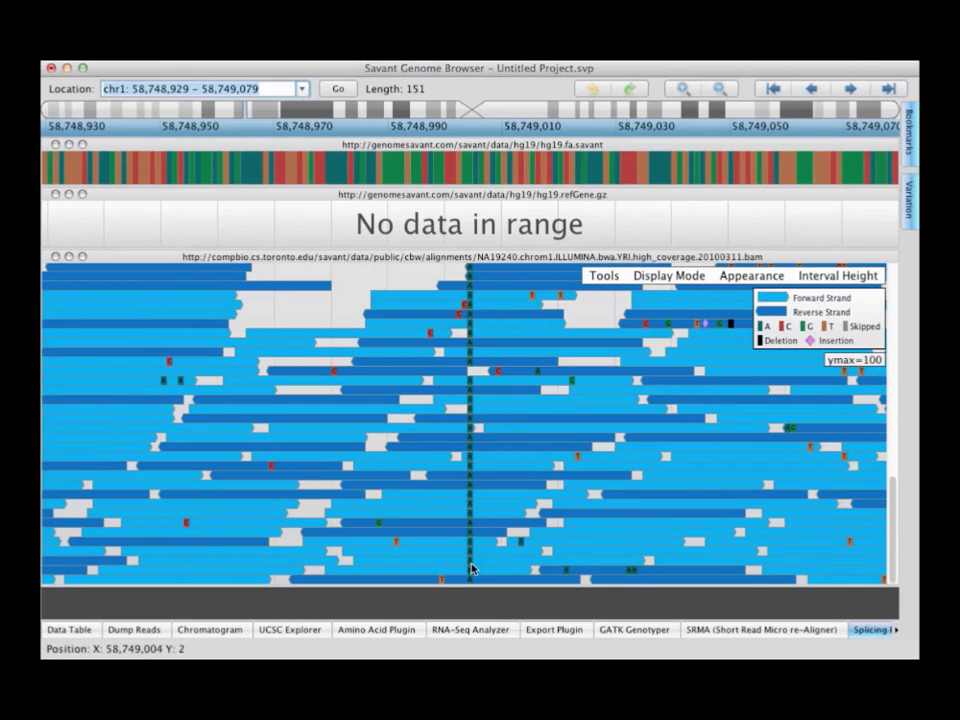
Set the alignment track's display mode to SNP coverage histogram.
left_click(667, 276)
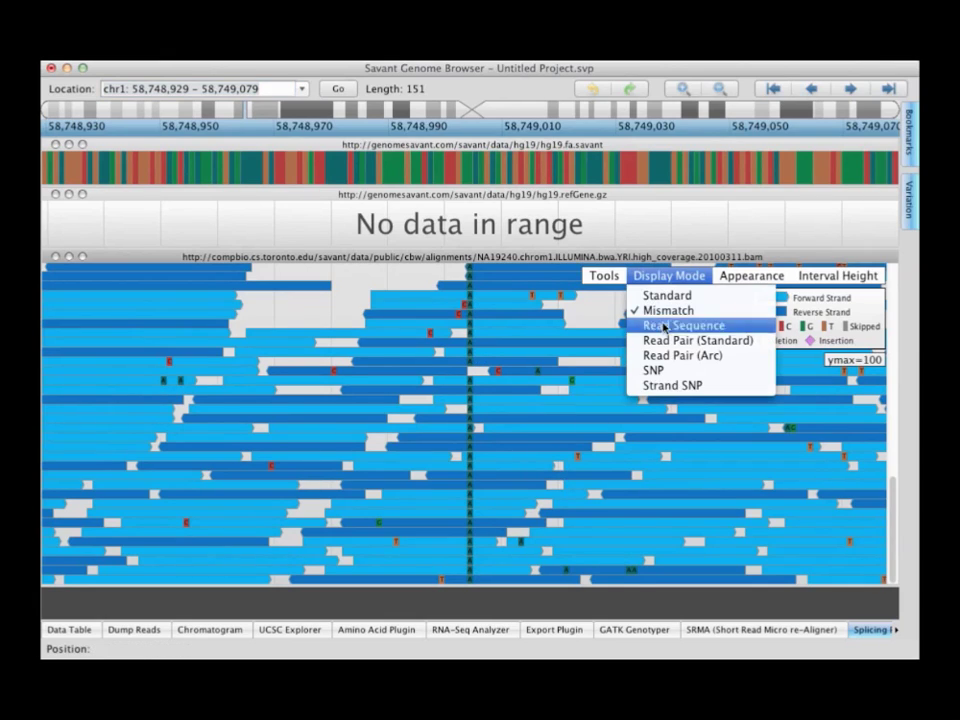
left_click(663, 371)
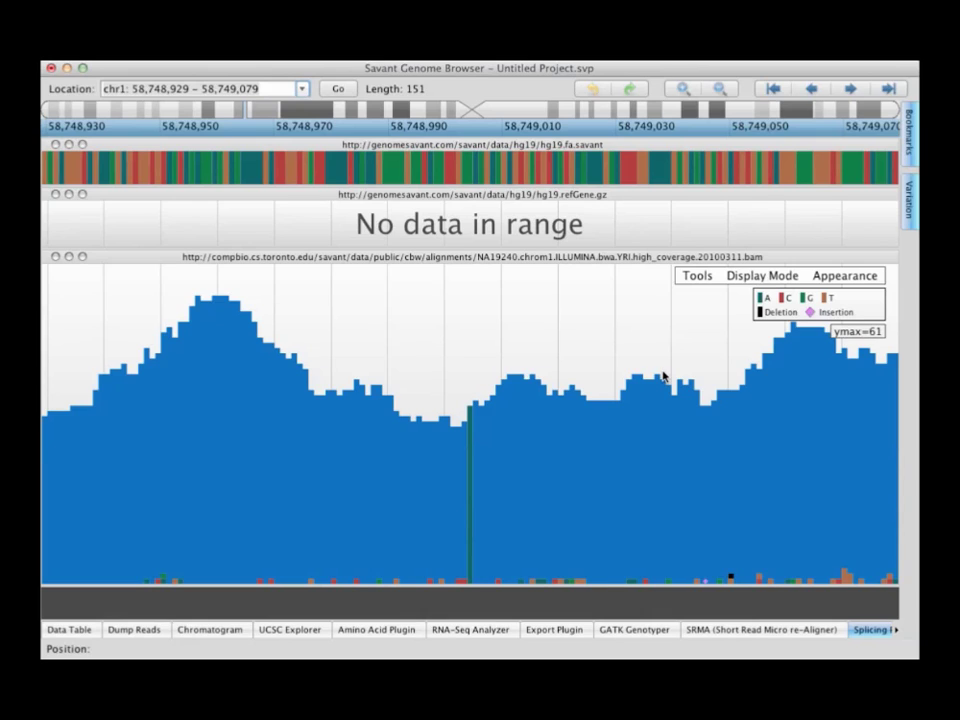
Change the alignment track's display mode to Strand SNP.
left_click(760, 276)
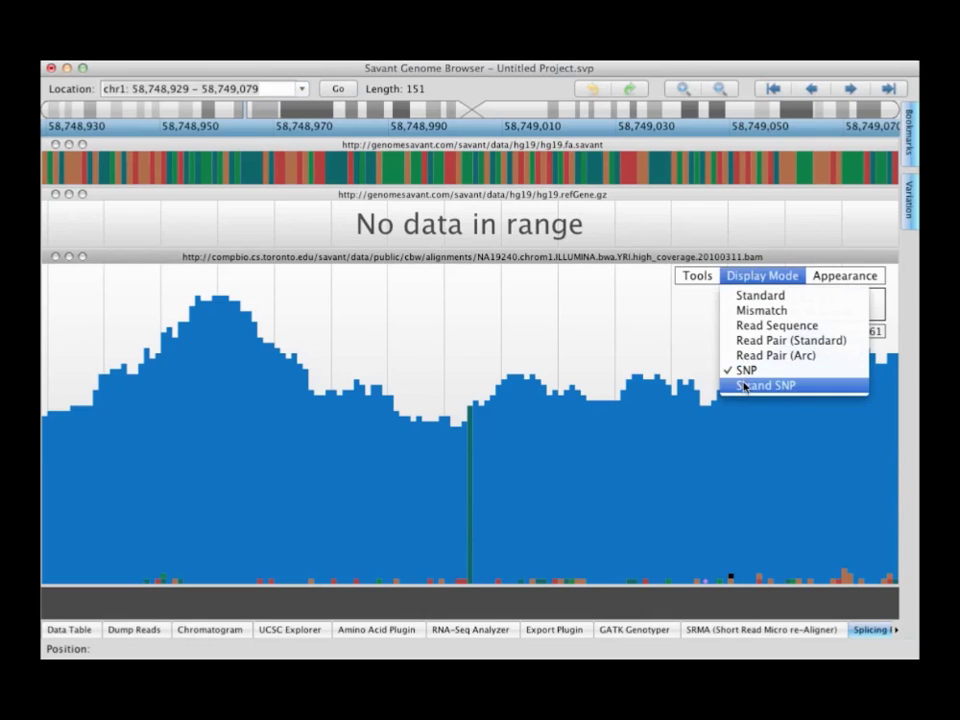
left_click(746, 386)
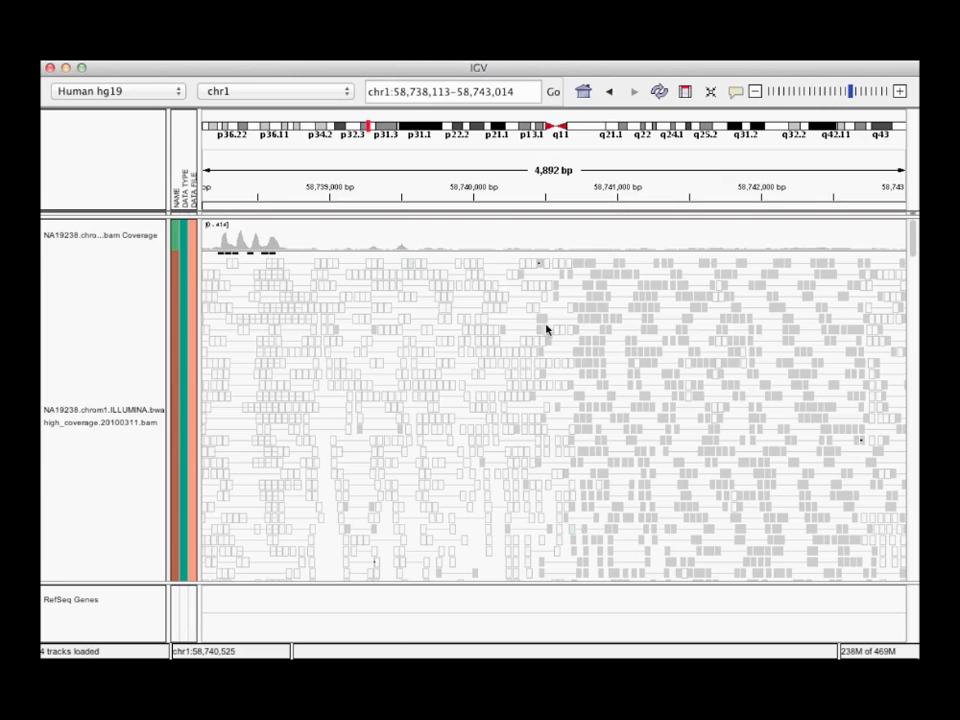
In the IGV demo, view read popups, pan along chromosome 1, and show one read's details.
mouse_move(535, 320)
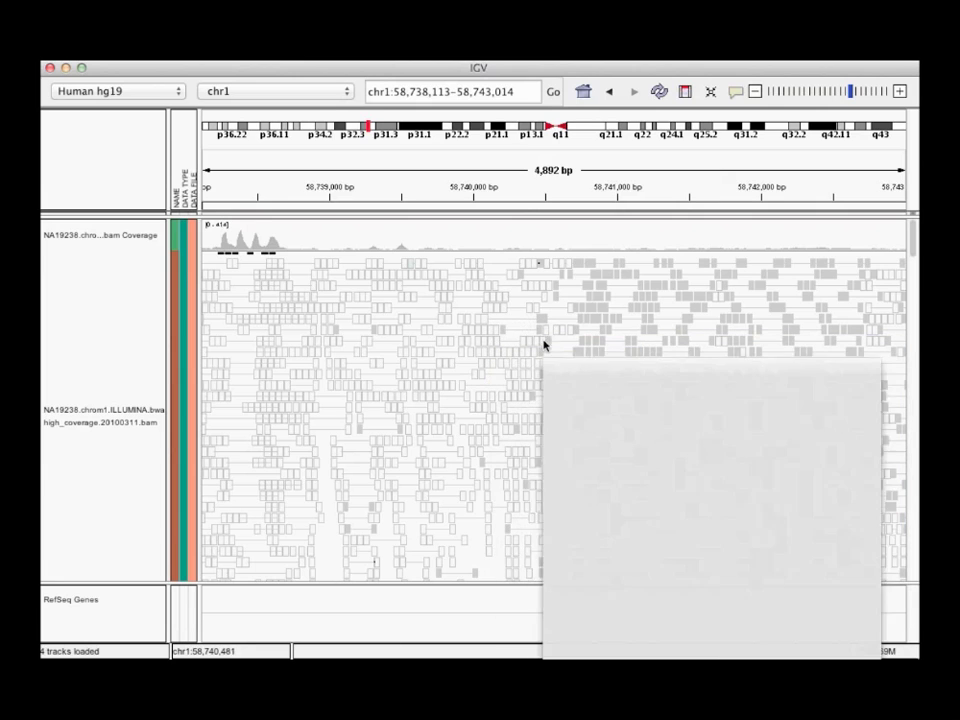
mouse_move(632, 383)
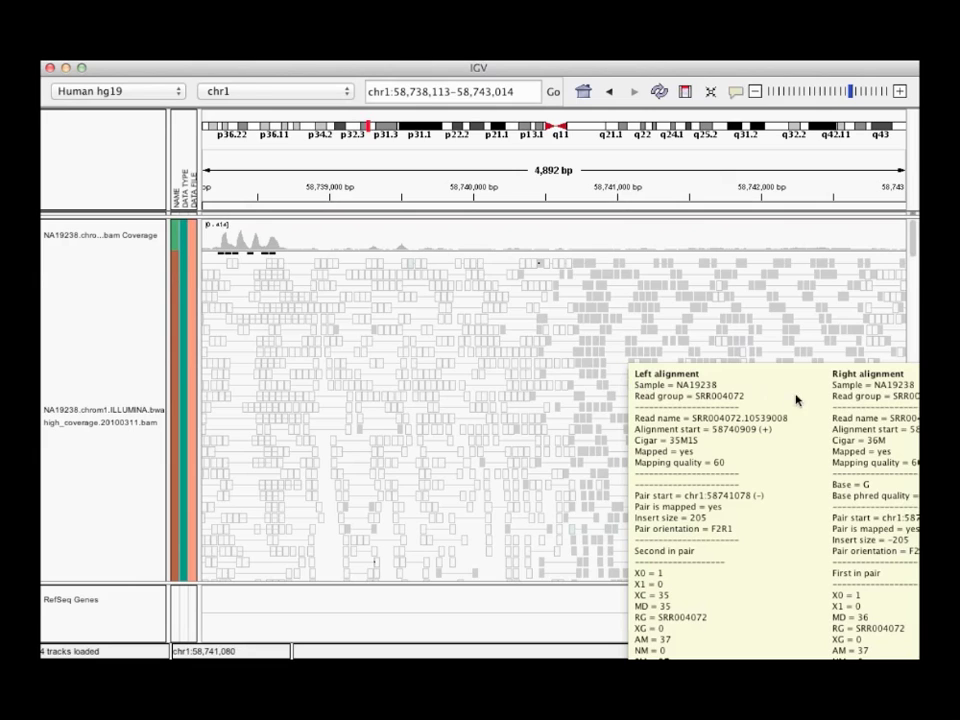
left_click_drag(806, 332, 422, 337)
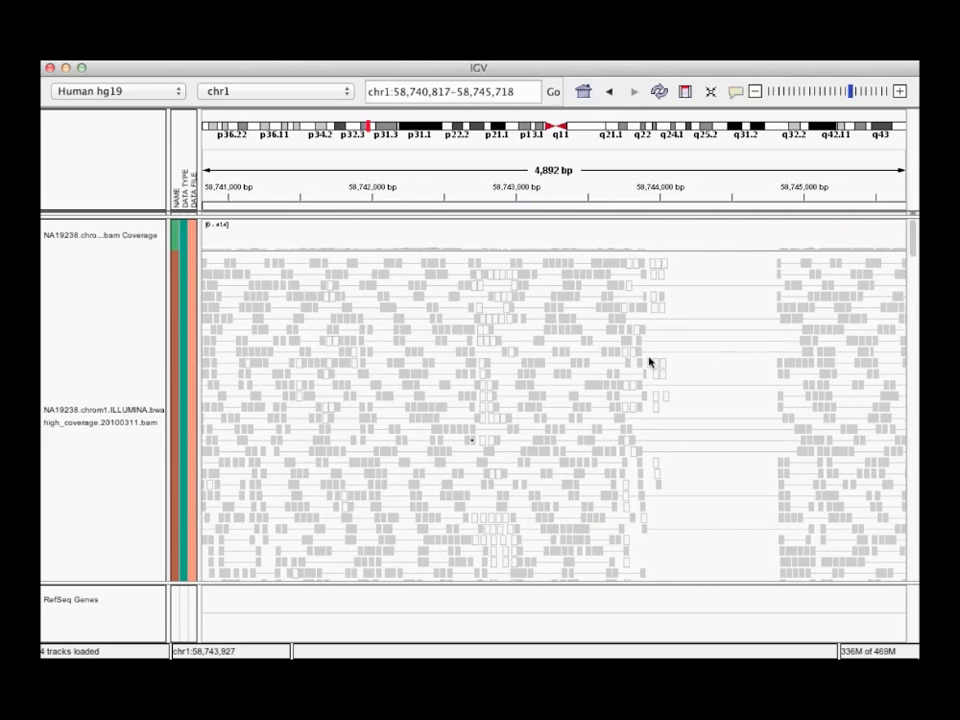
left_click_drag(748, 369, 564, 369)
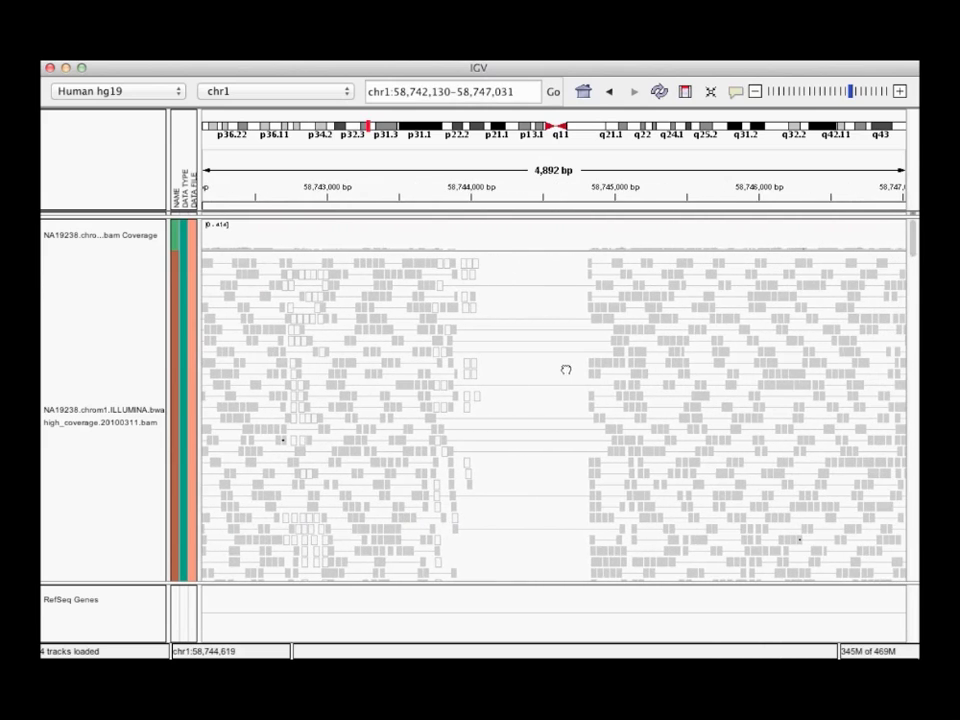
left_click(450, 343)
Zoom the IGV view in from the 77 kb region to a 4,836 bp window.
left_click(700, 58)
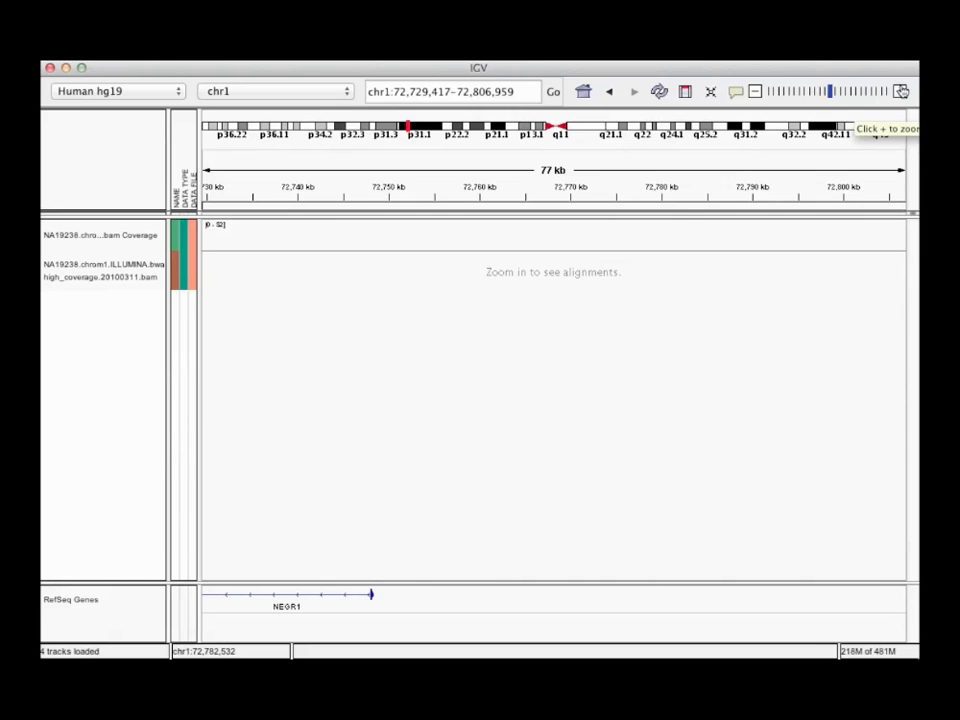
left_click(902, 91)
left_click(902, 91)
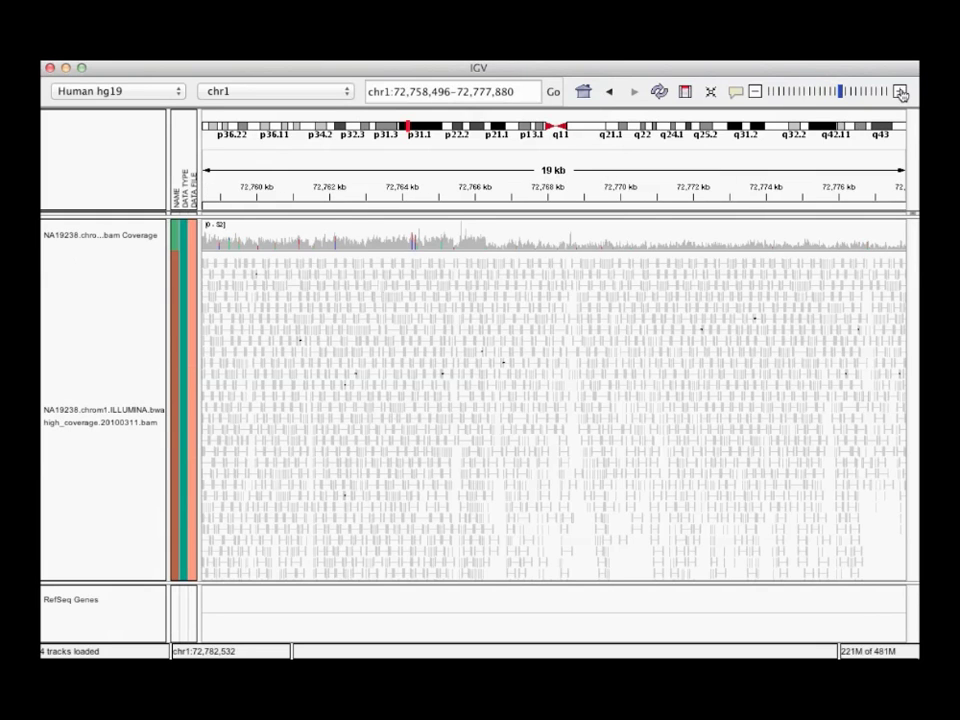
left_click(902, 91)
left_click(902, 91)
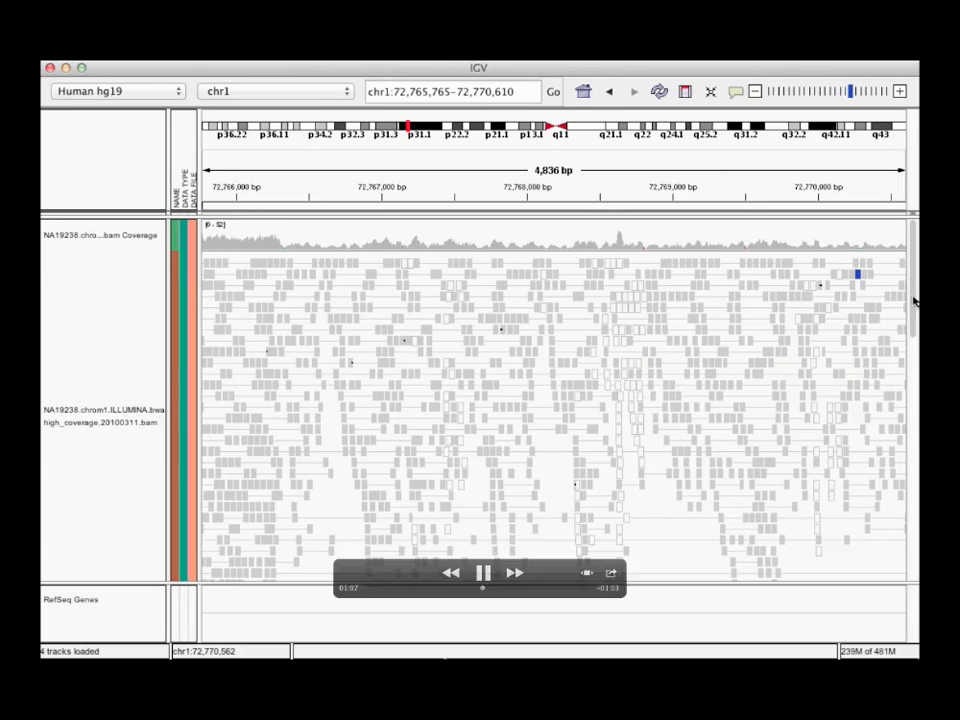
Scroll through the aligned reads, then pause and resume the demo video.
left_click_drag(915, 300, 914, 380)
left_click(481, 573)
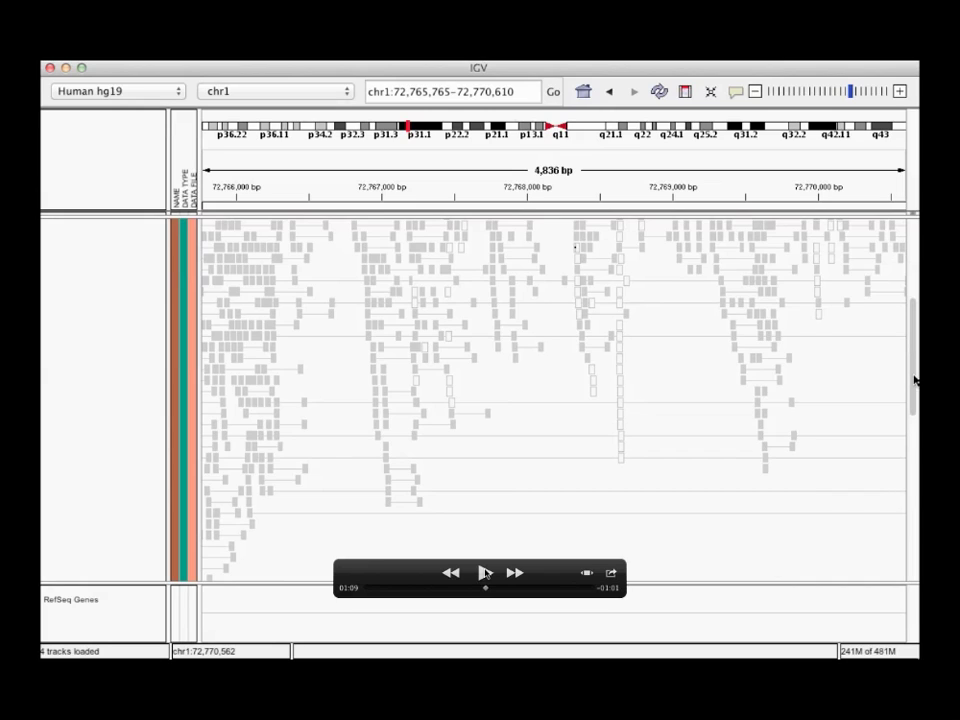
left_click(484, 573)
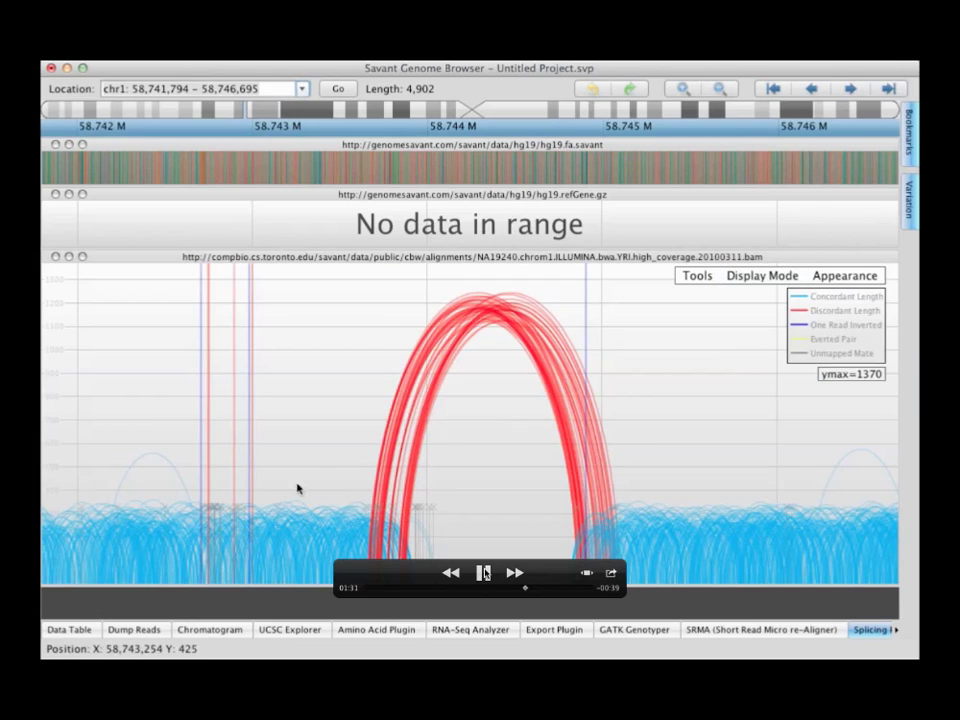
Pause the Savant demo video and select a genomic range across the tracks.
left_click(484, 573)
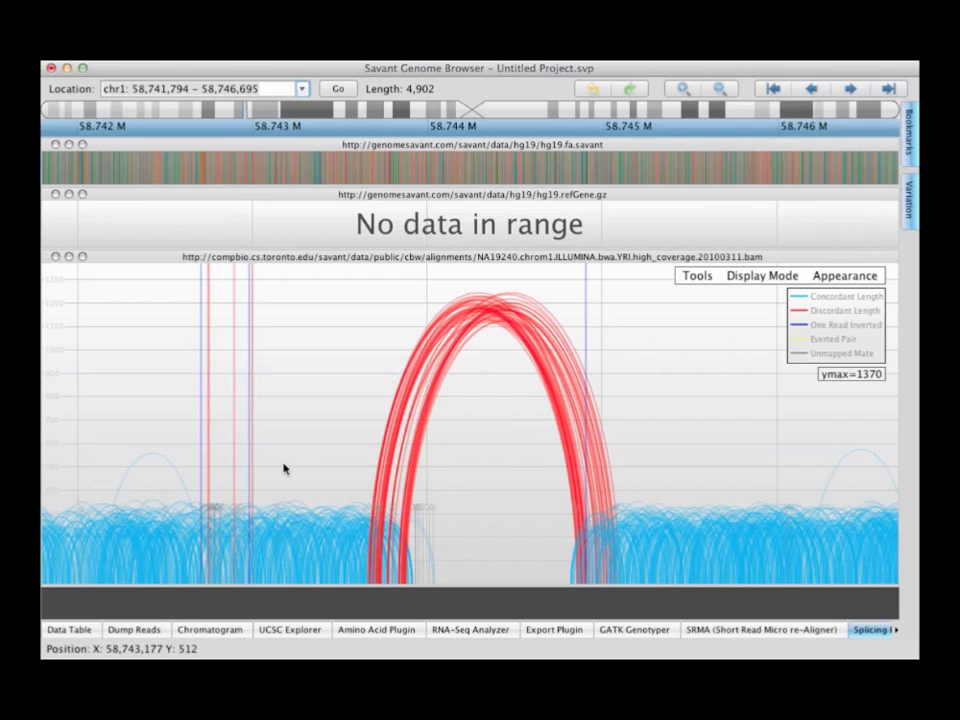
left_click_drag(283, 467, 754, 497)
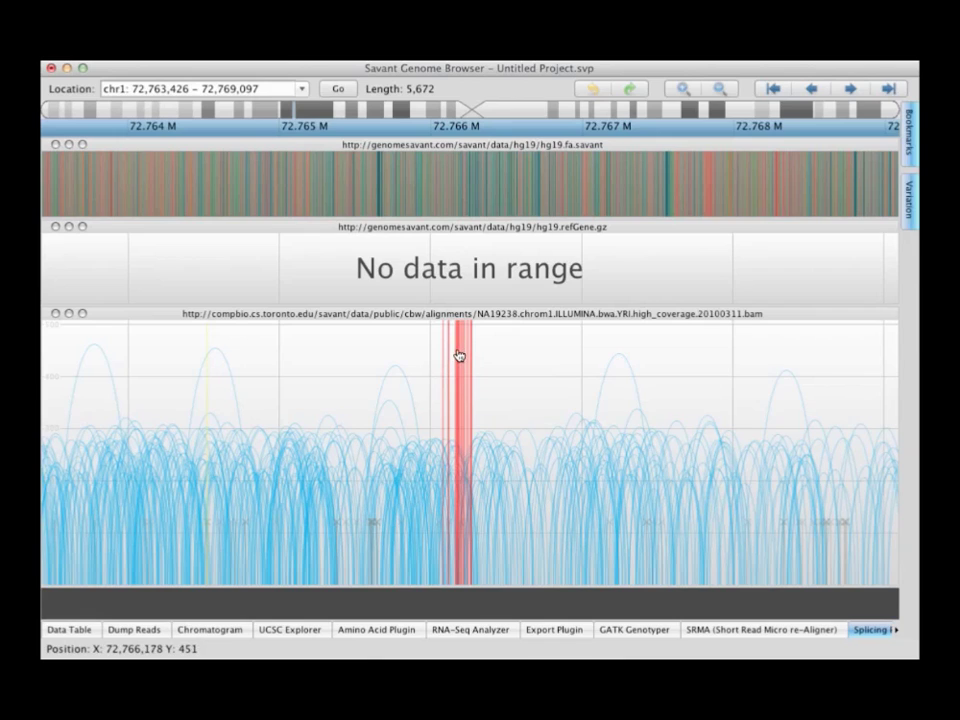
Show the info popup for the red discordant read at 72,766,190.
mouse_move(458, 353)
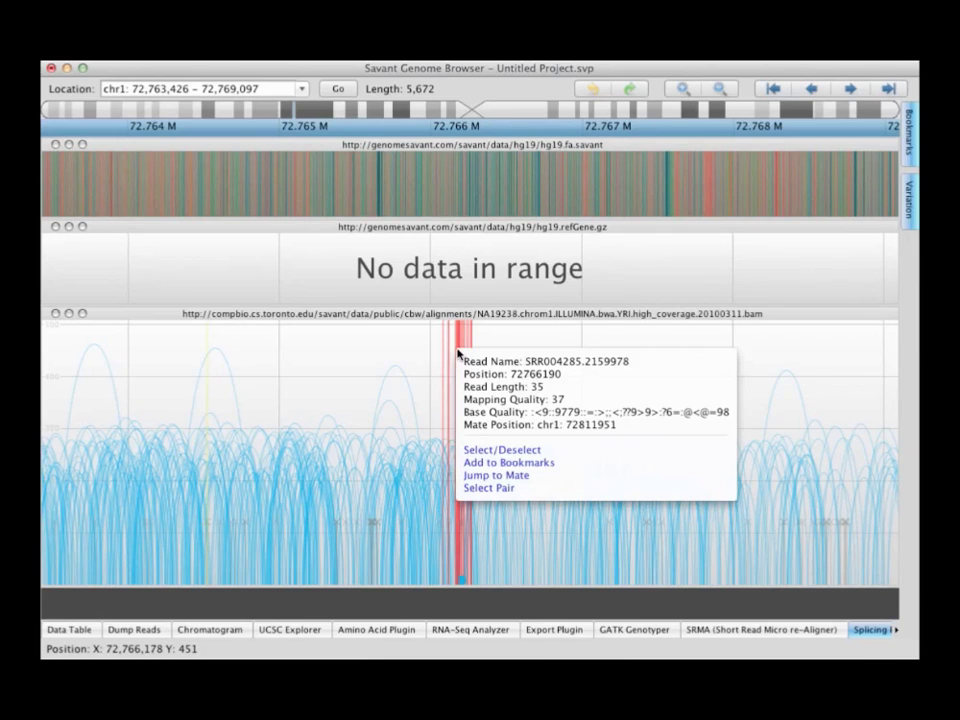
Jump to the discordant read's mate at chr1:72,811,951.
left_click(488, 476)
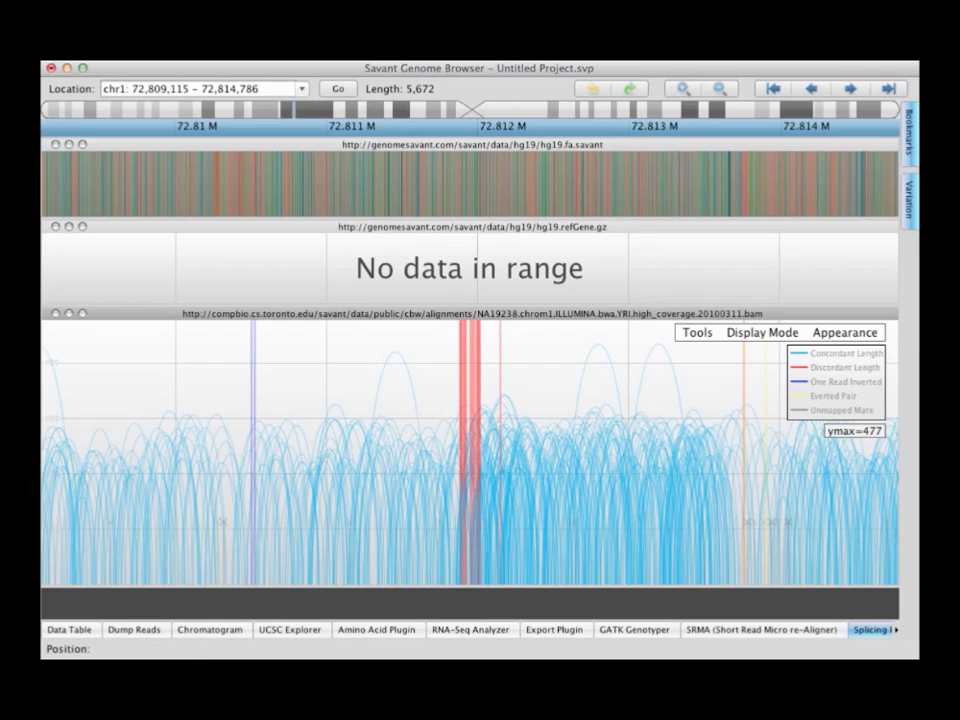
left_click(706, 56)
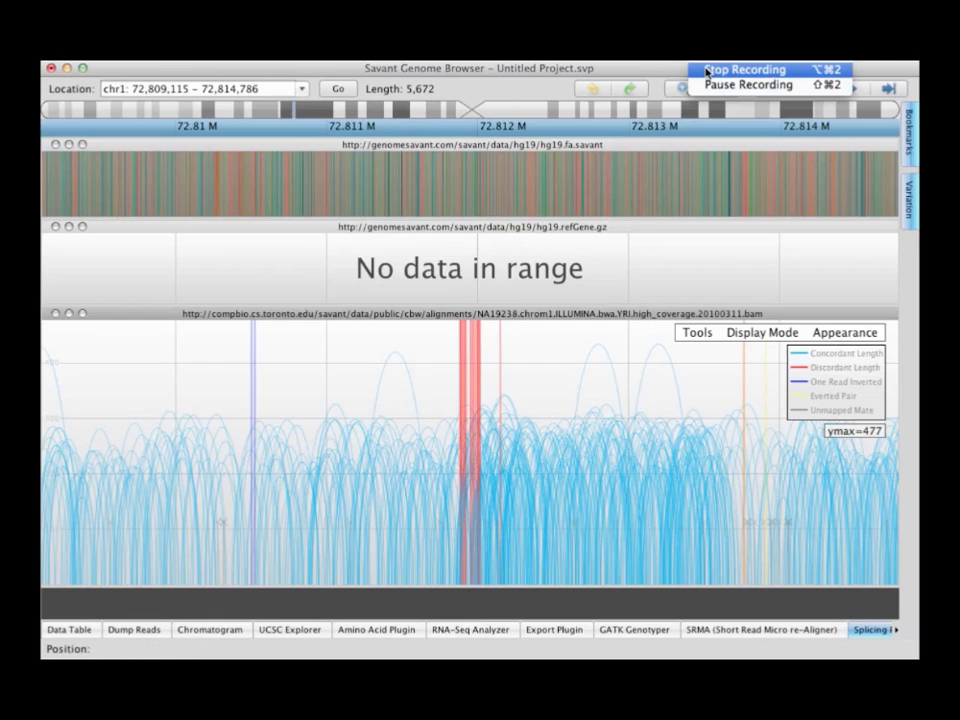
left_click(706, 71)
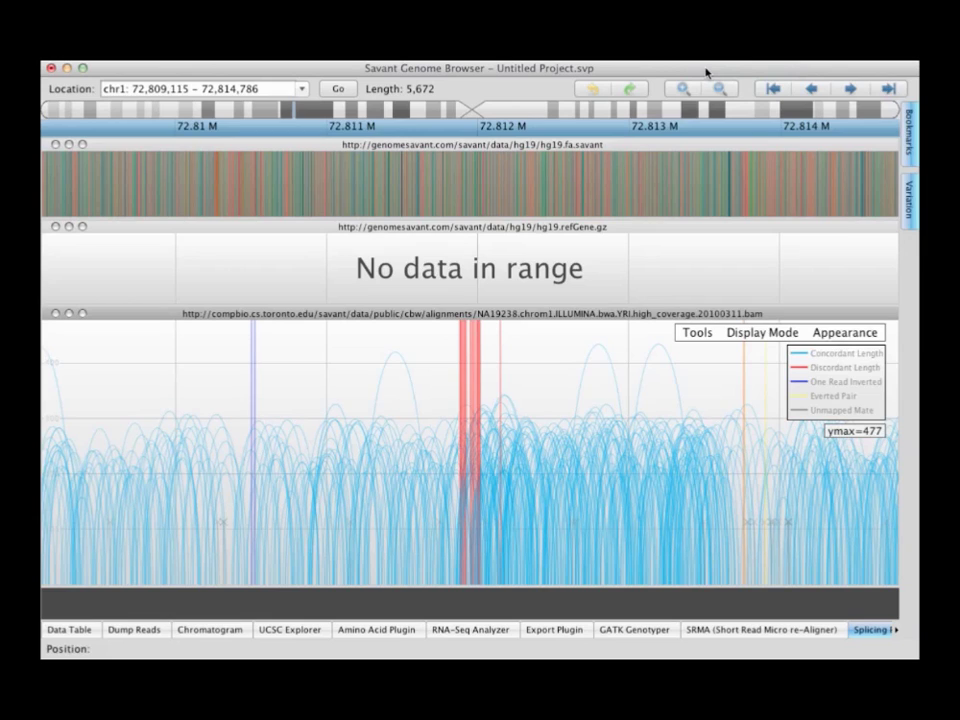
mouse_move(527, 566)
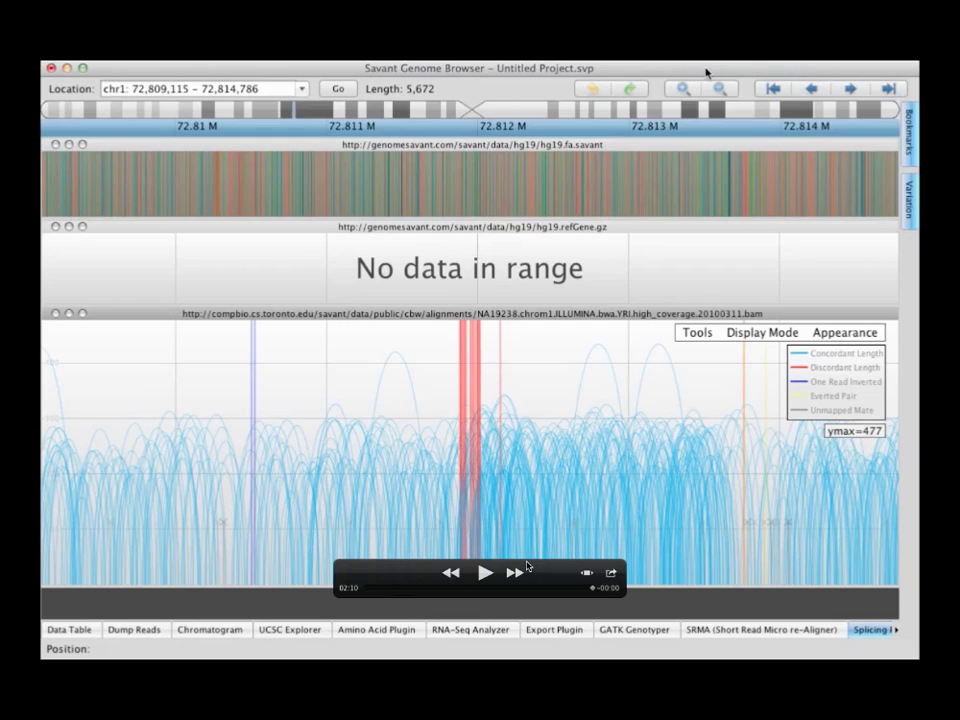
Leave full-screen video, return to PowerPoint, and advance to slide 27, Lab Time.
key("Escape")
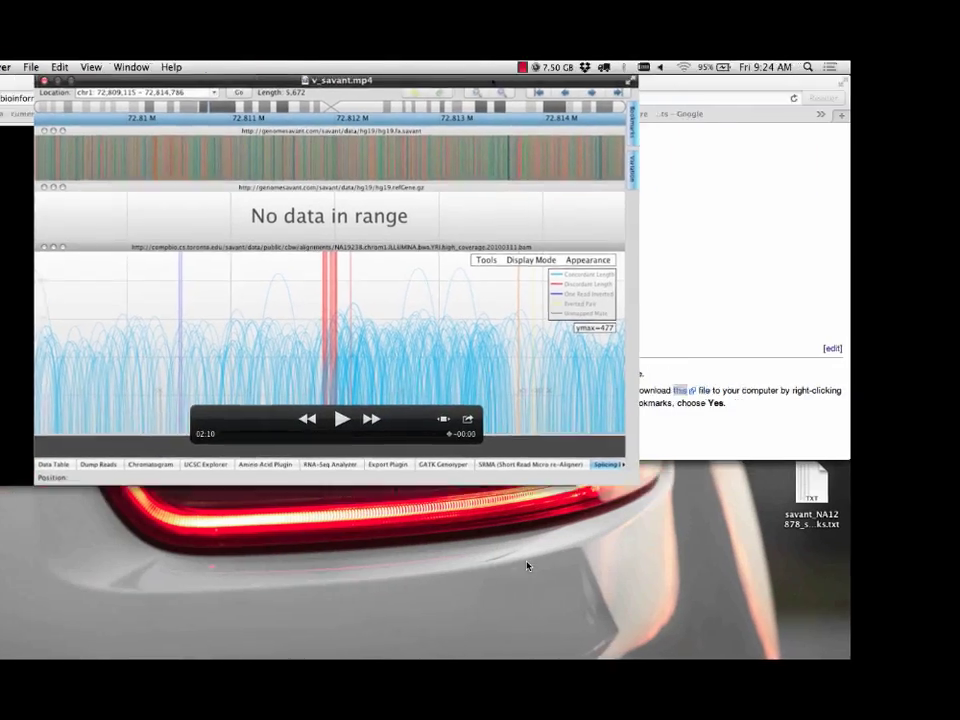
key("super+Tab")
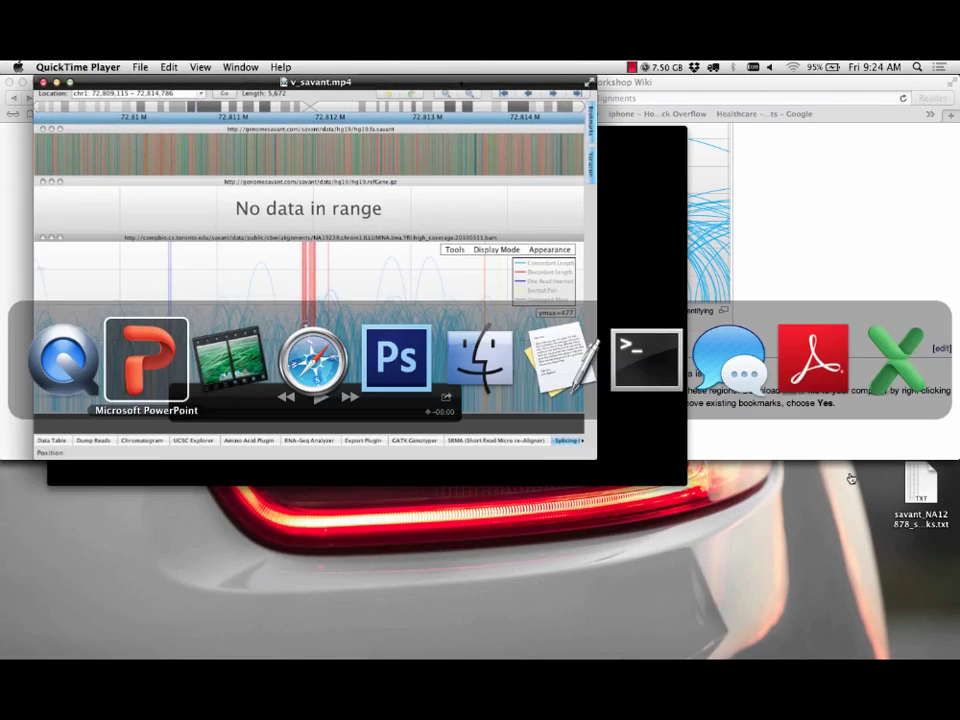
key("Down")
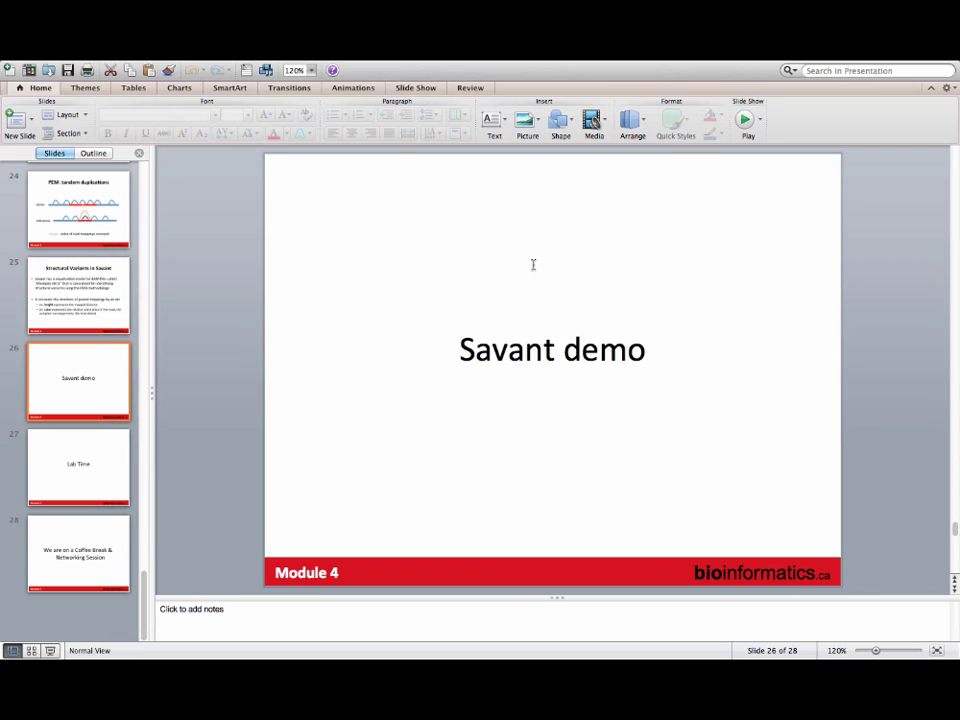
key("Down")
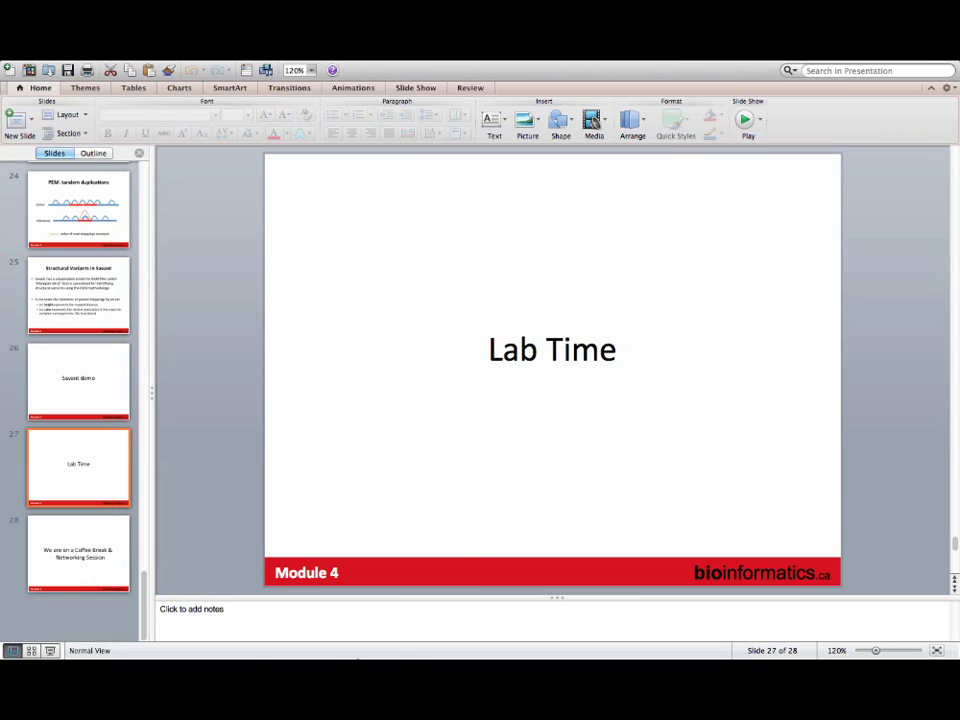
Bring the CBW Workshop Wiki in Safari to the front and enlarge its window to full height.
mouse_move(396, 652)
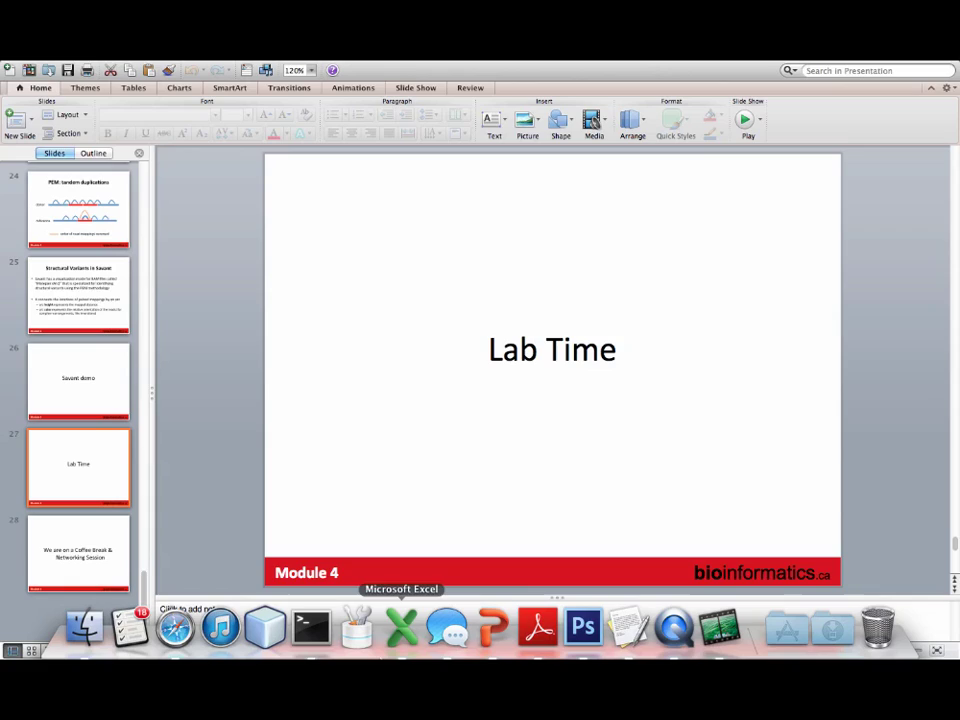
left_click(174, 630)
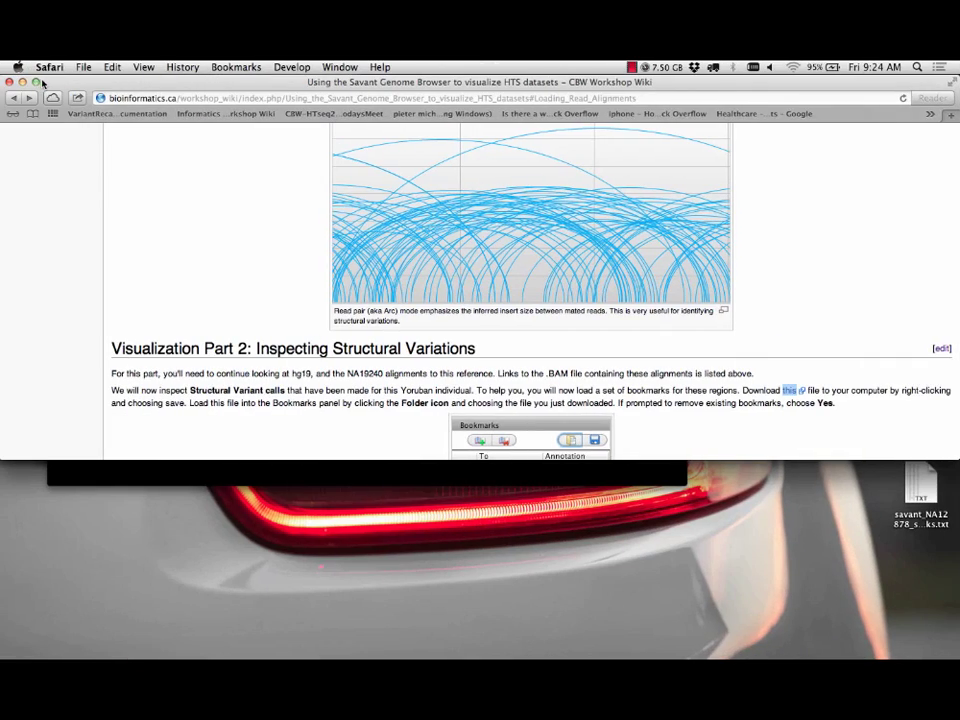
left_click(36, 81)
Scroll through the Load Genome section of the lab page and back up.
scroll(214, 240, "up", 15)
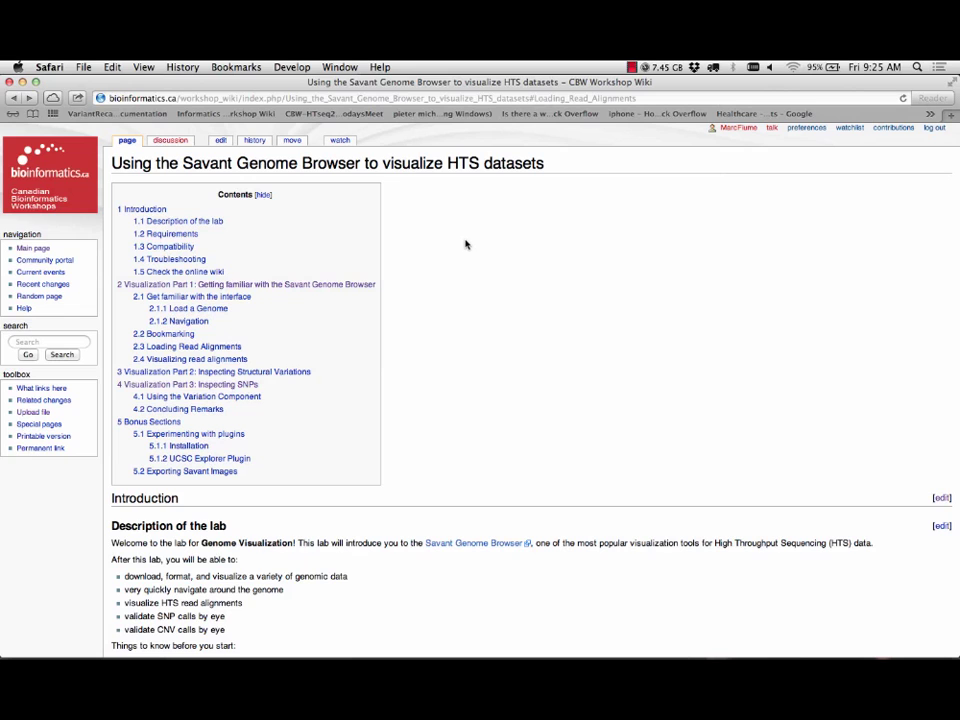
scroll(465, 244, "down", 6)
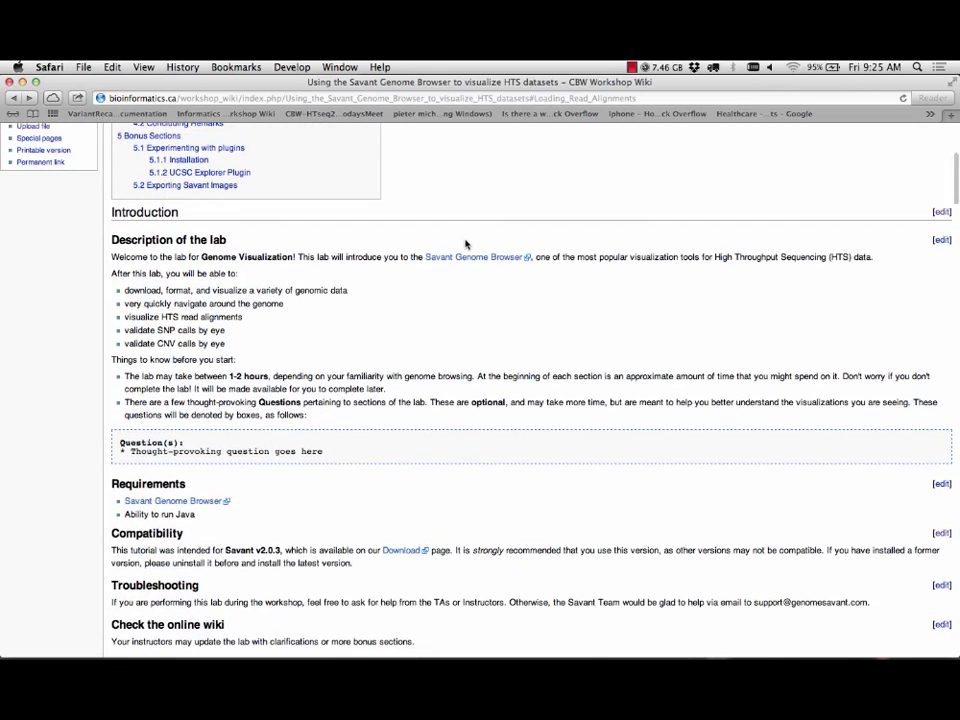
scroll(465, 244, "down", 7)
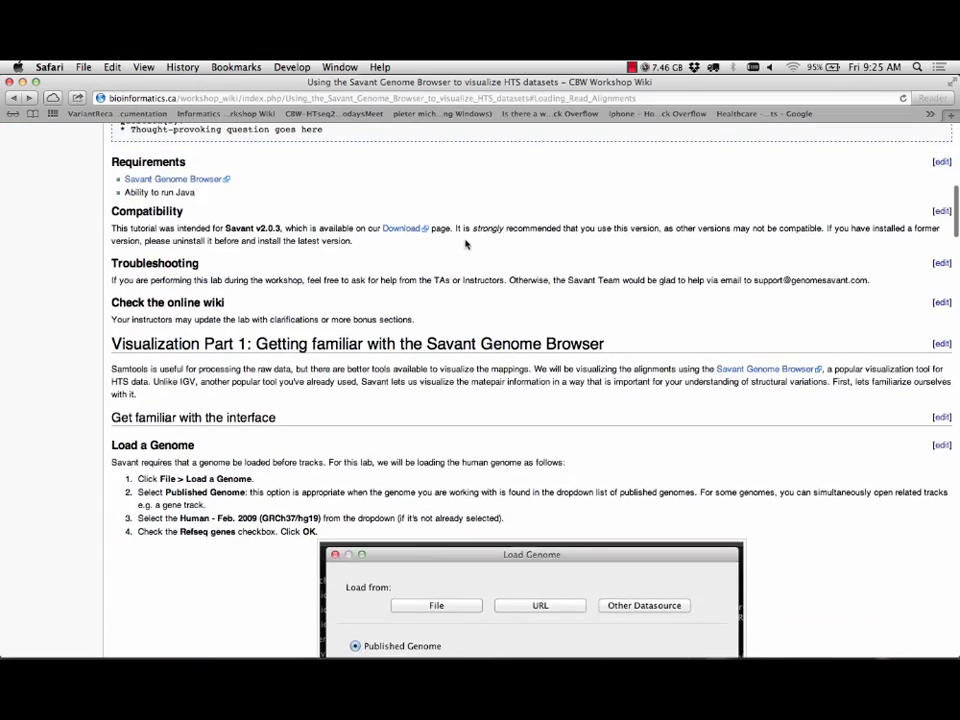
scroll(465, 244, "down", 3)
scroll(465, 244, "down", 1)
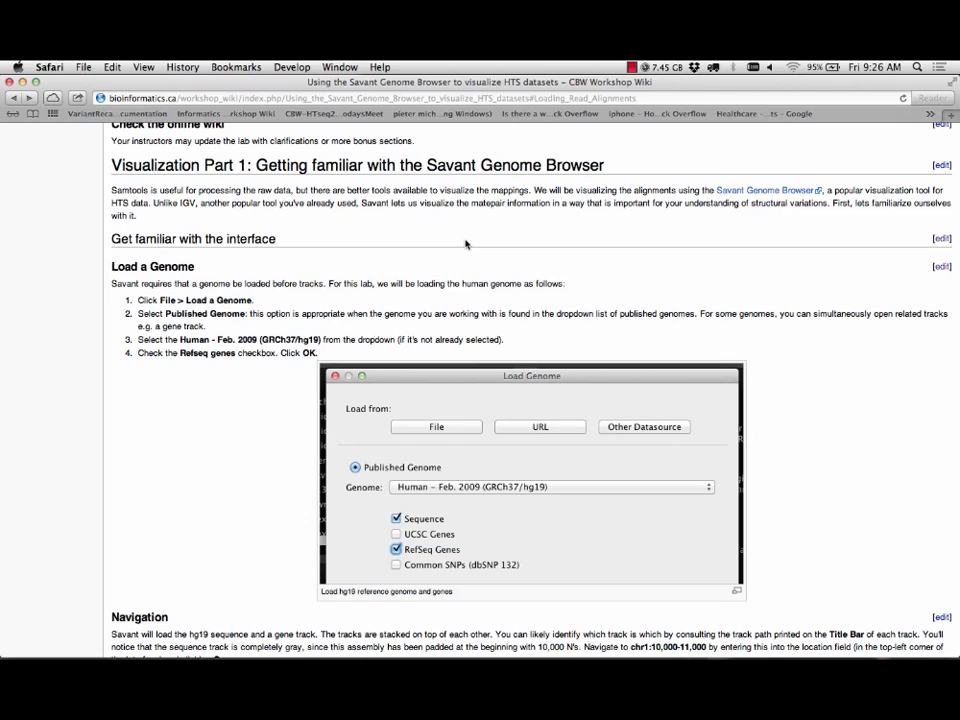
scroll(465, 244, "up", 15)
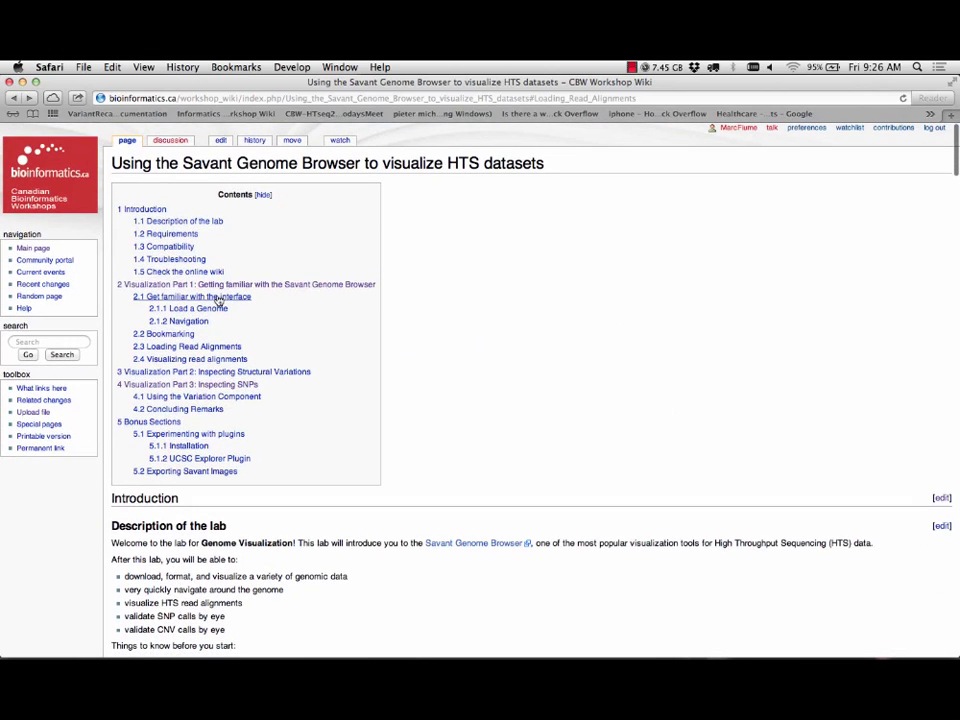
Jump to 2.2 Bookmarking and scroll through the read alignment sections to the Arc mode figure.
left_click(184, 334)
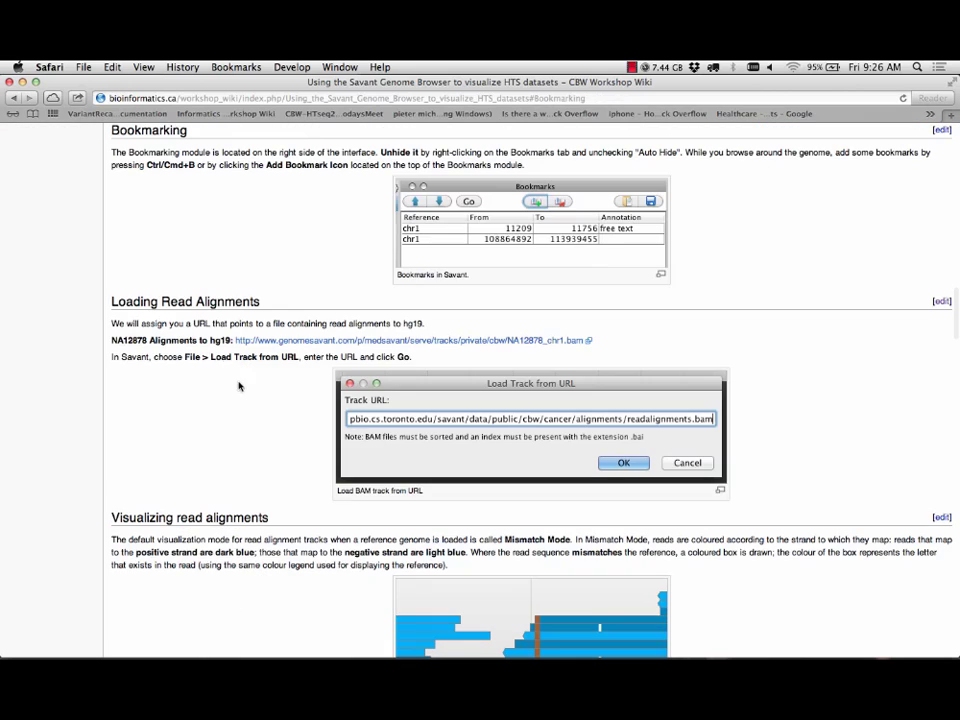
scroll(243, 390, "down", 5)
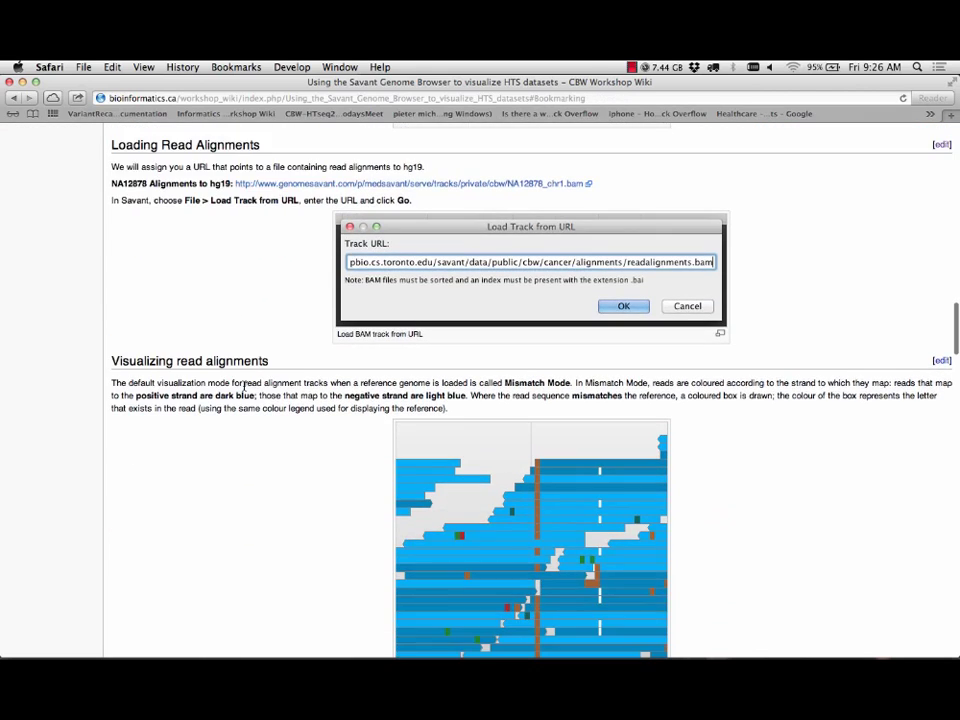
scroll(243, 390, "down", 2)
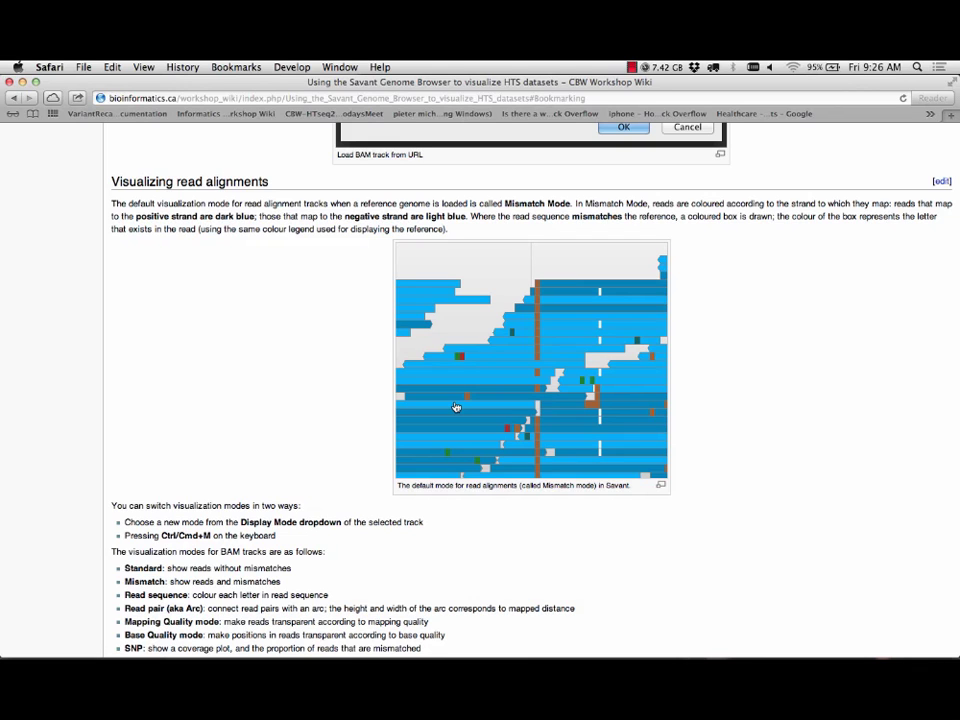
scroll(456, 407, "down", 5)
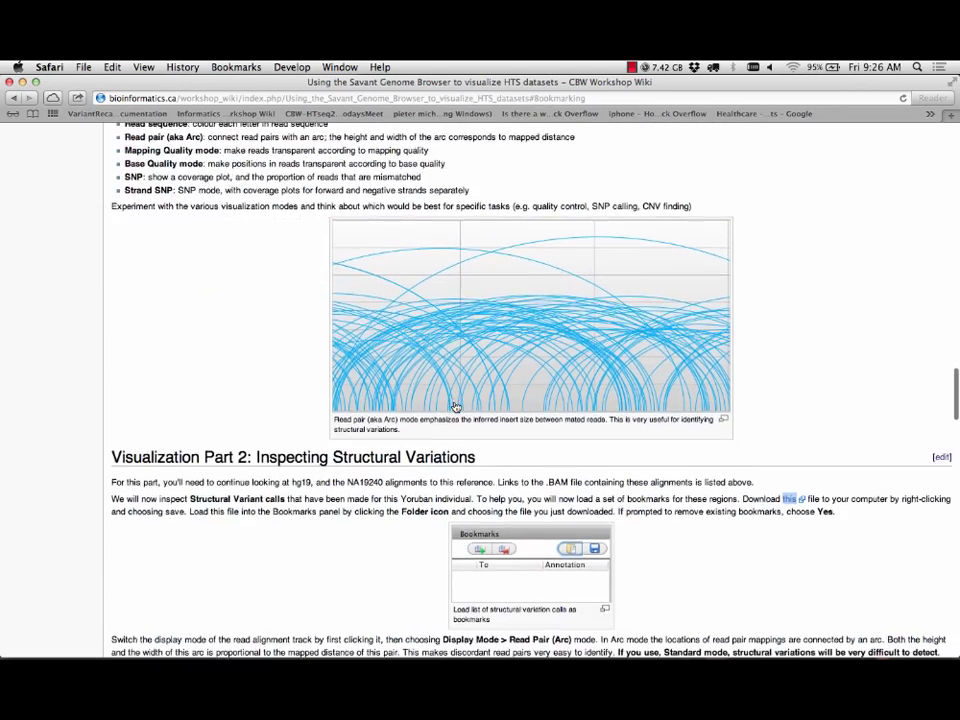
scroll(456, 407, "up", 1)
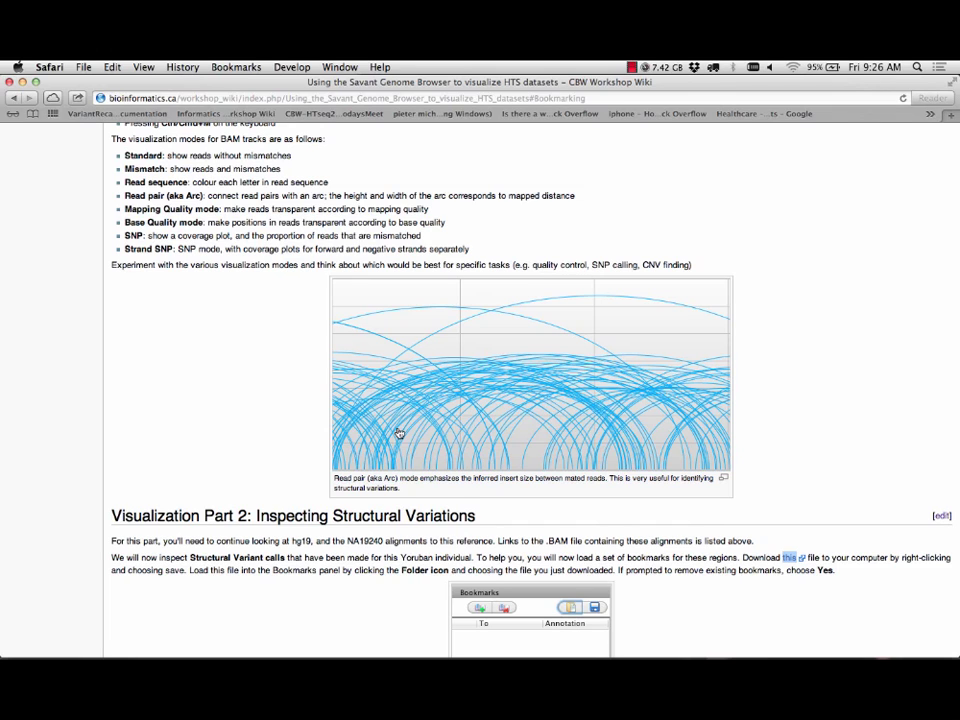
Scroll down through the Structural Variations and SNP sections, then back up to the Introduction.
scroll(410, 460, "down", 5)
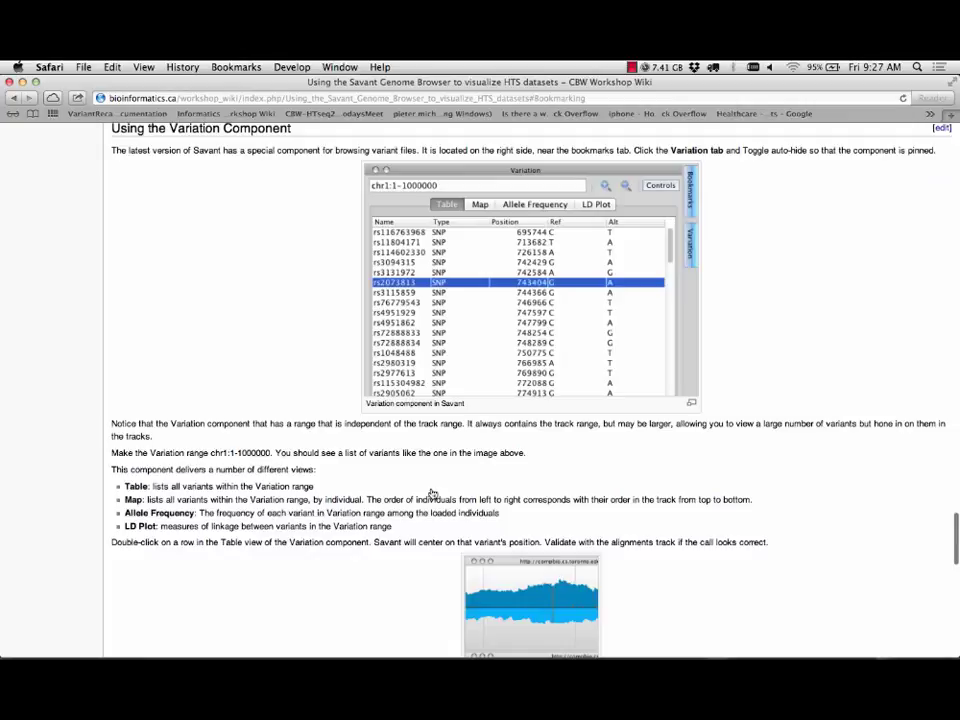
scroll(432, 494, "down", 4)
scroll(431, 490, "up", 15)
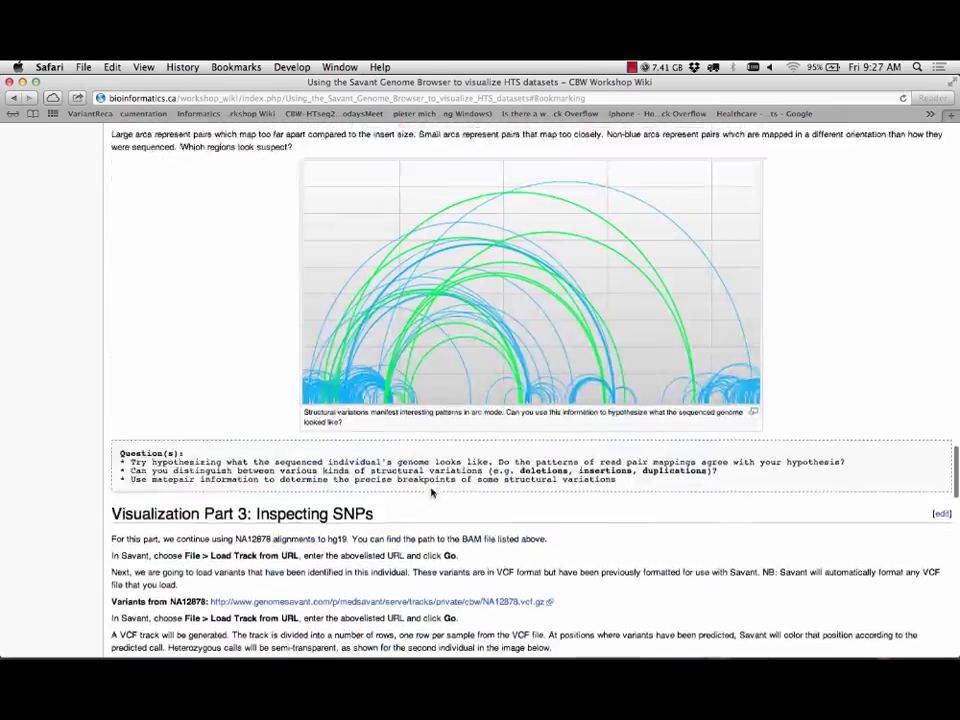
scroll(431, 489, "up", 20)
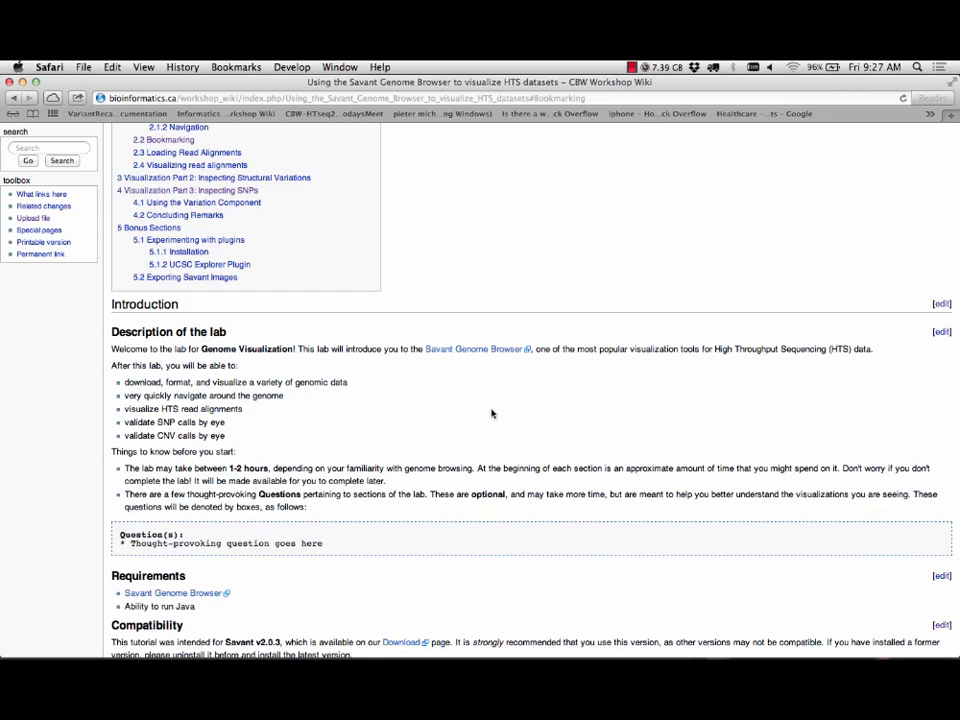
Launch Savant Genome Browser 2.0.3 by searching 'sav' in Spotlight.
scroll(500, 405, "up", 2)
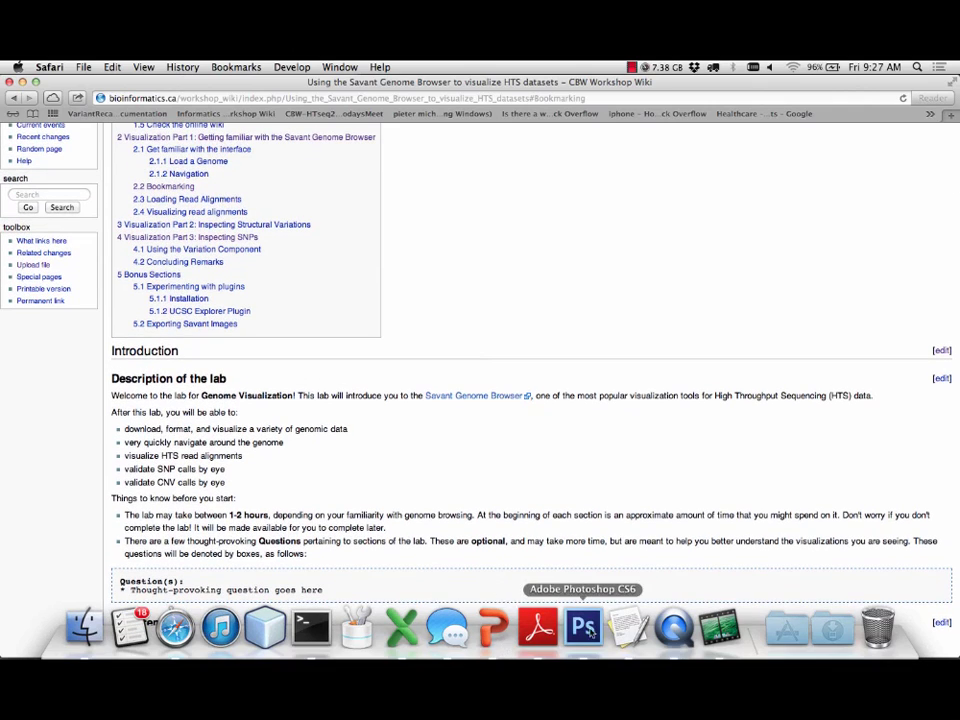
key("super+space")
type("sav")
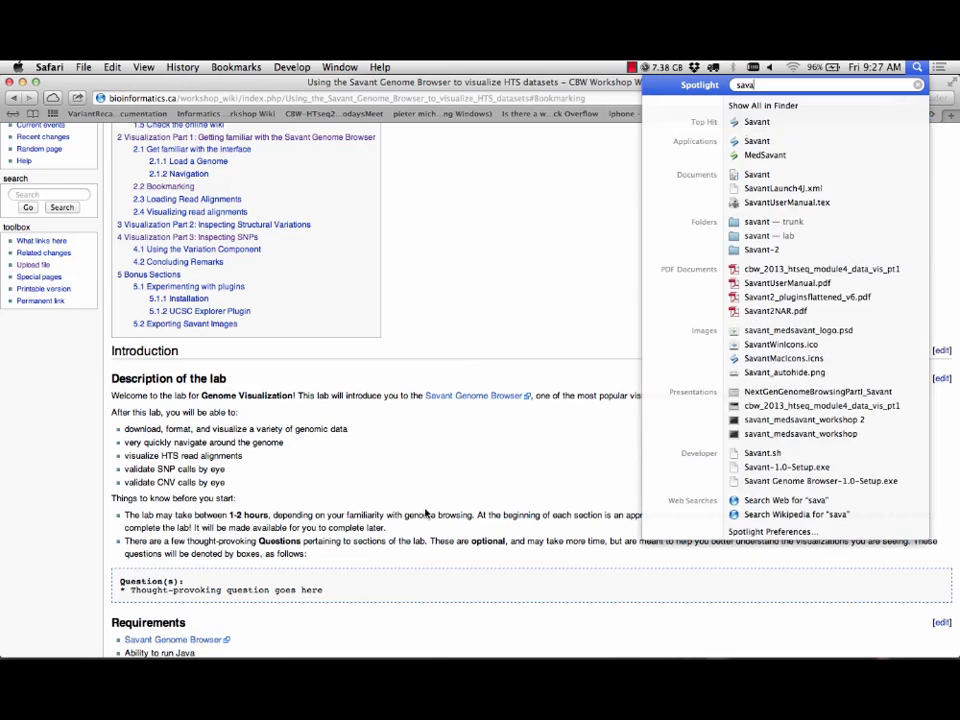
key("Return")
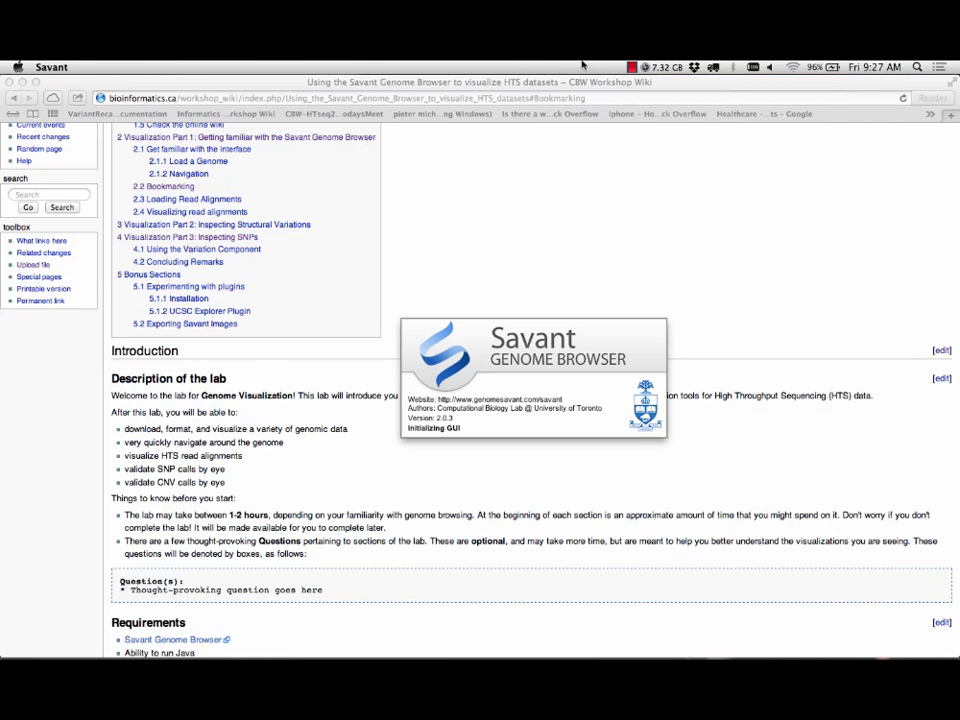
left_click(632, 68)
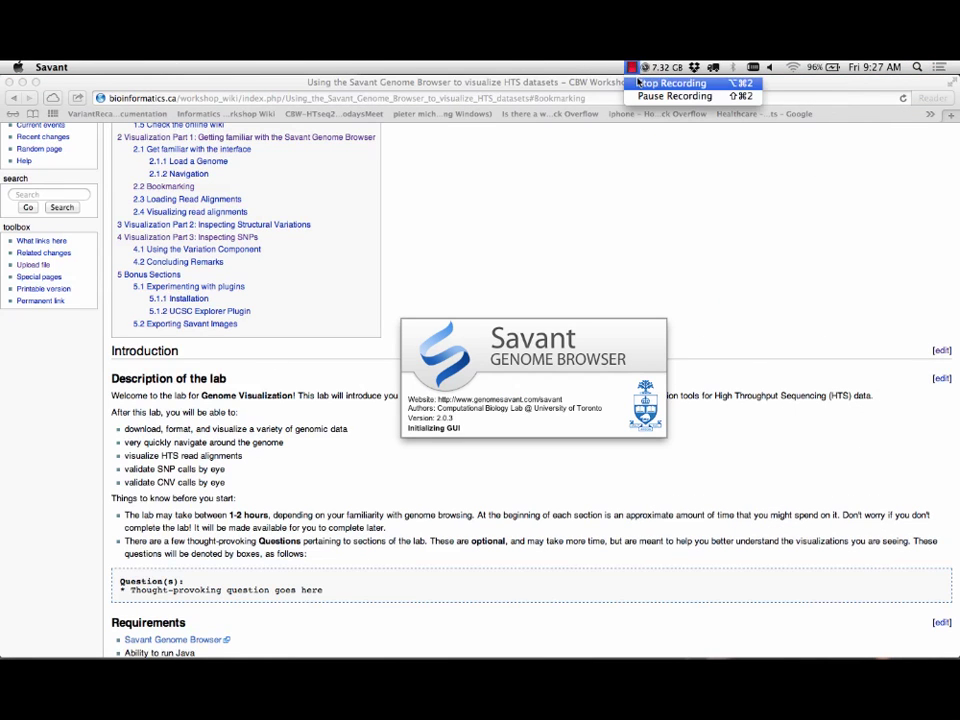